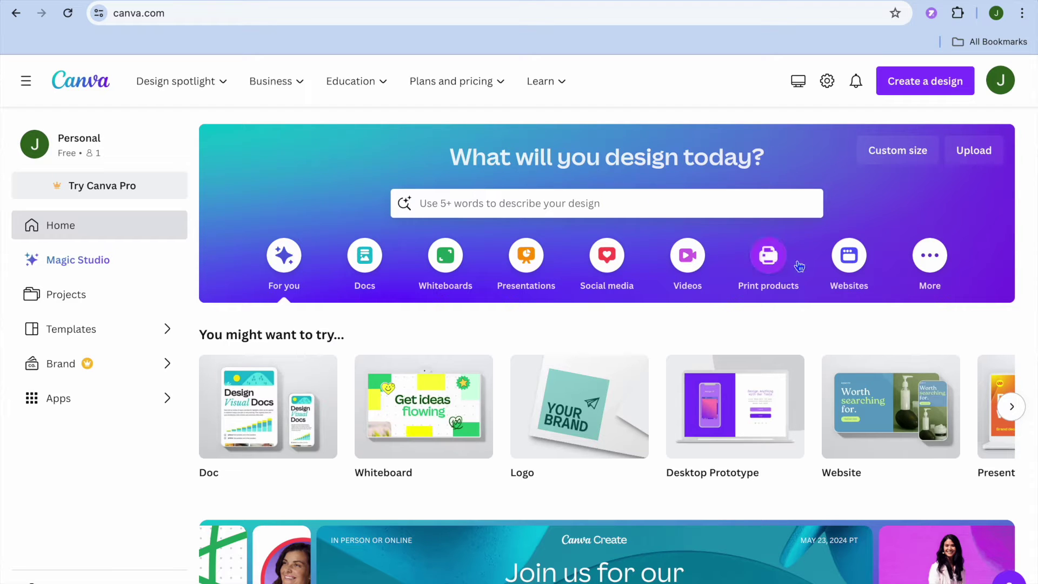
Step: Show the Websites design types and start a blank Portfolio Website design
click(846, 269)
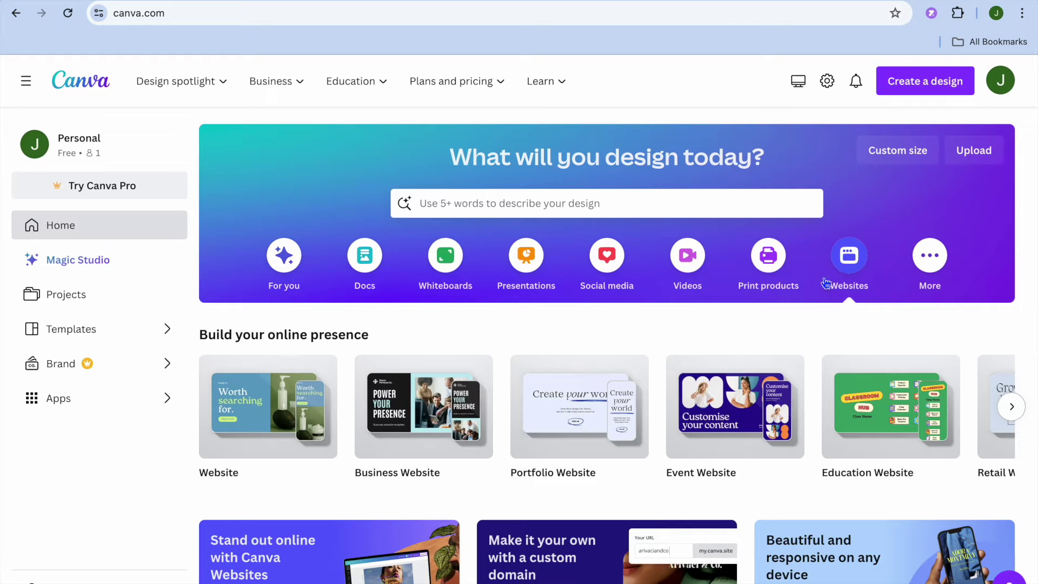
mouse_move(575, 371)
scroll(575, 371, down, 3)
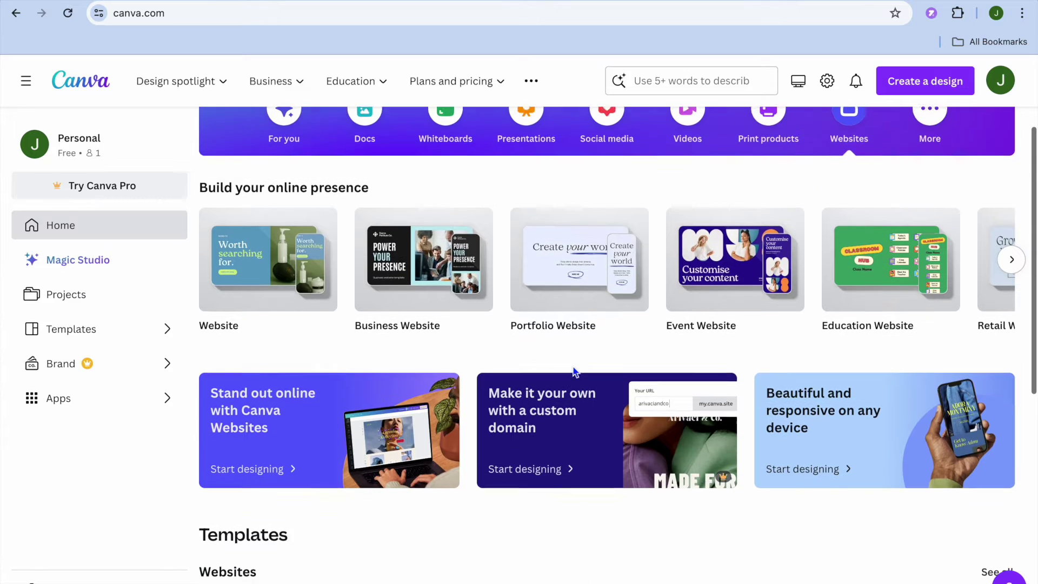
mouse_move(578, 294)
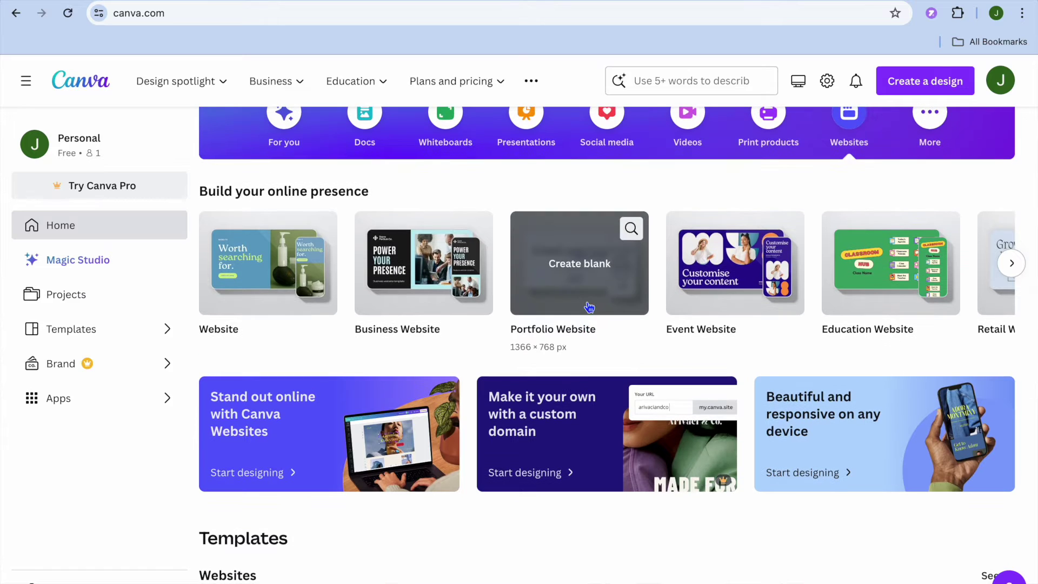
click(580, 294)
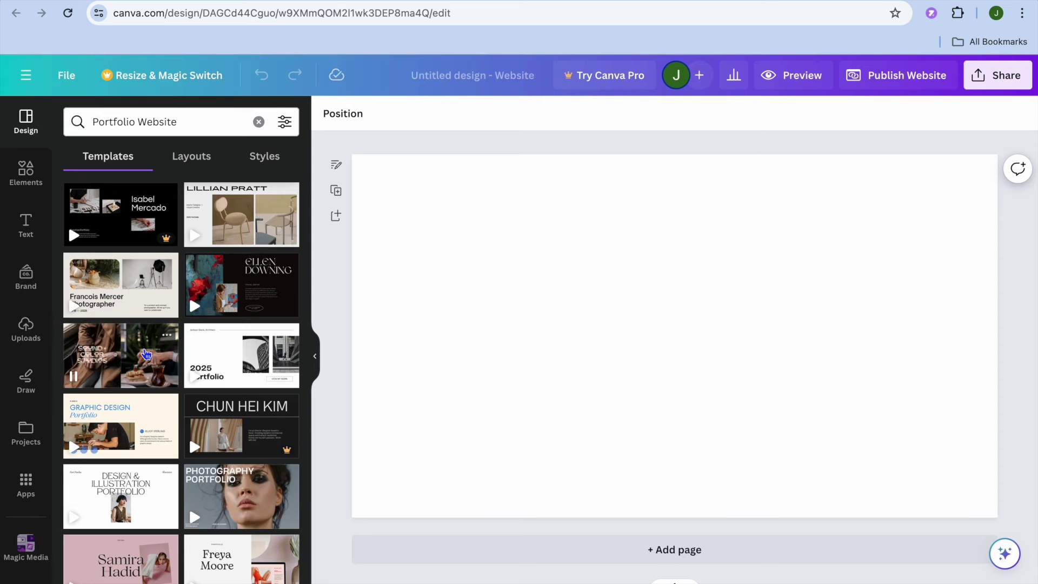
Step: Browse Portfolio Website templates, preview the beige photography template, then view page layouts
scroll(145, 354, down, 2)
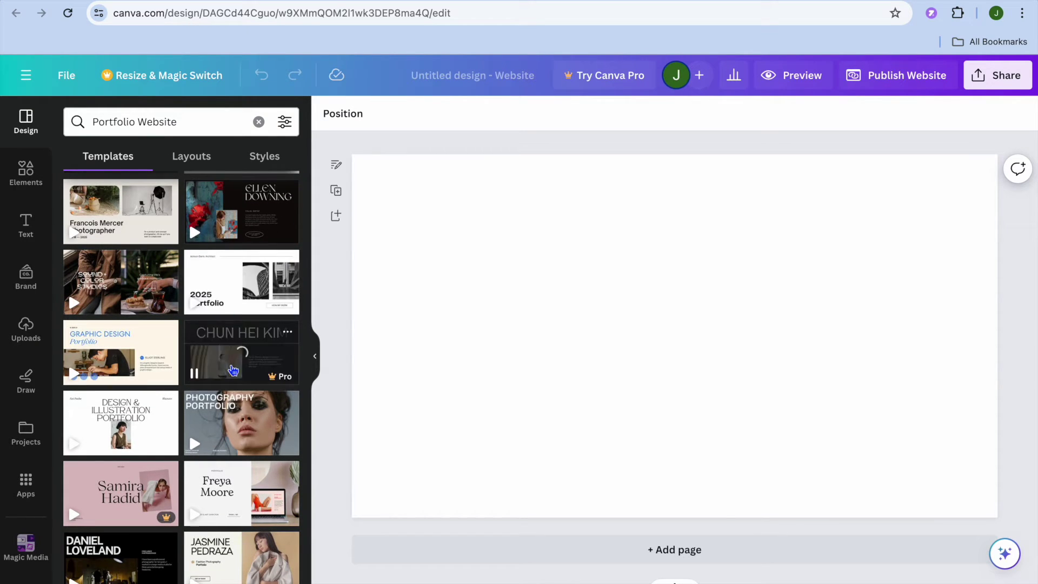
scroll(133, 436, down, 5)
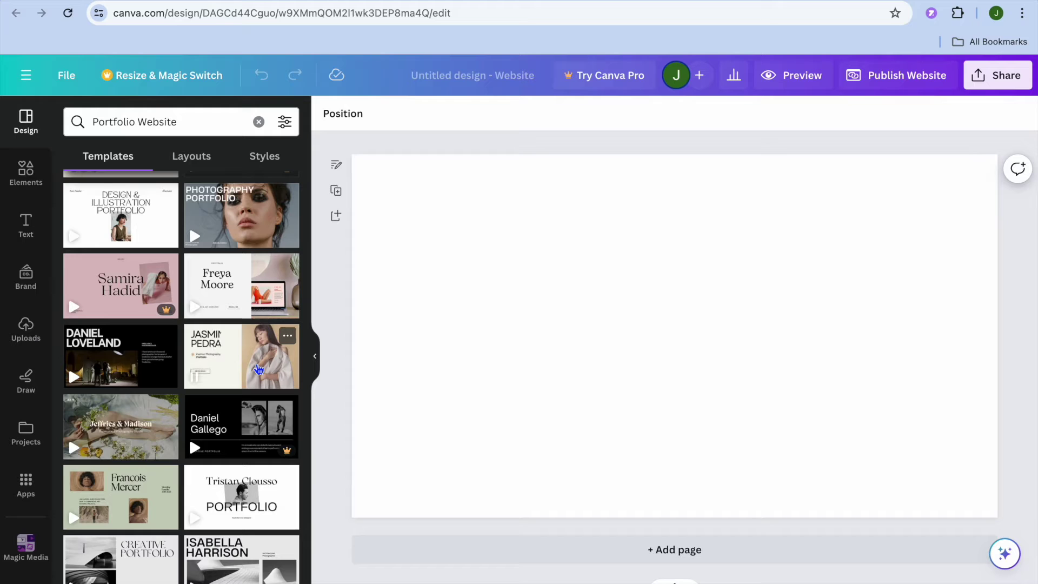
click(240, 361)
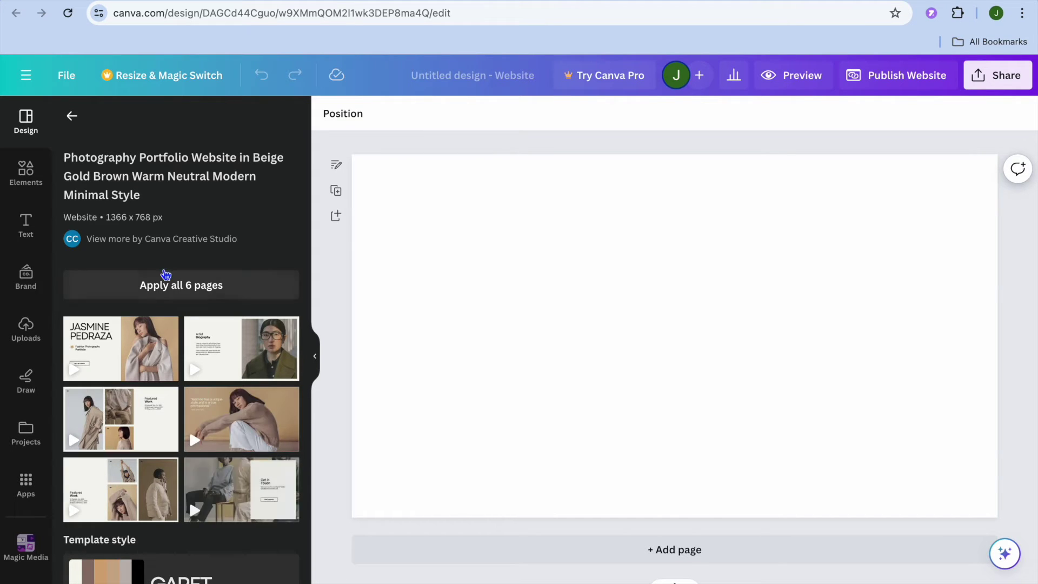
click(71, 116)
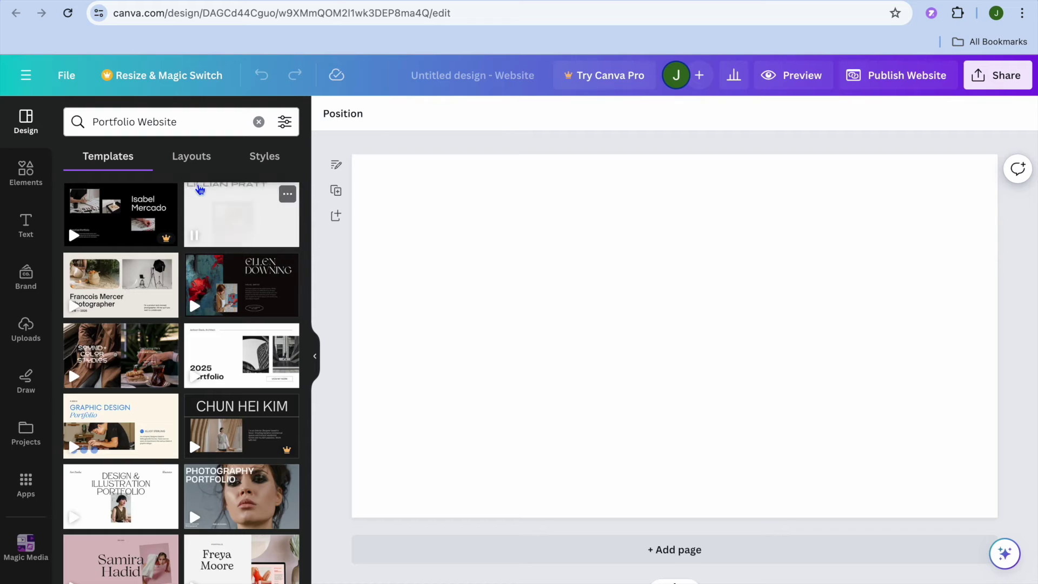
click(190, 157)
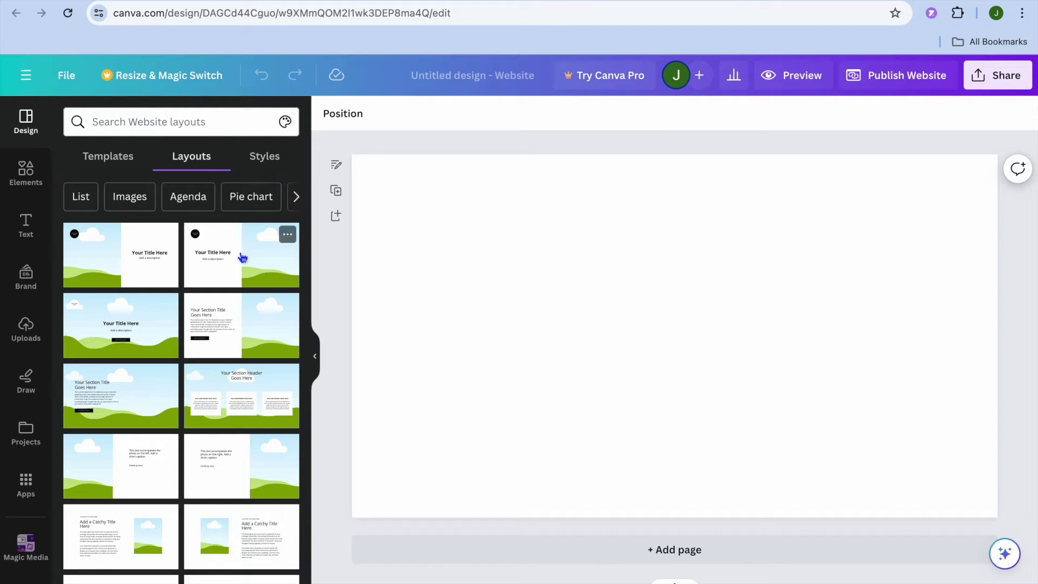
Step: Apply the centred sky-and-hills title layout with logo, title, description and call-to-action
scroll(237, 324, down, 4)
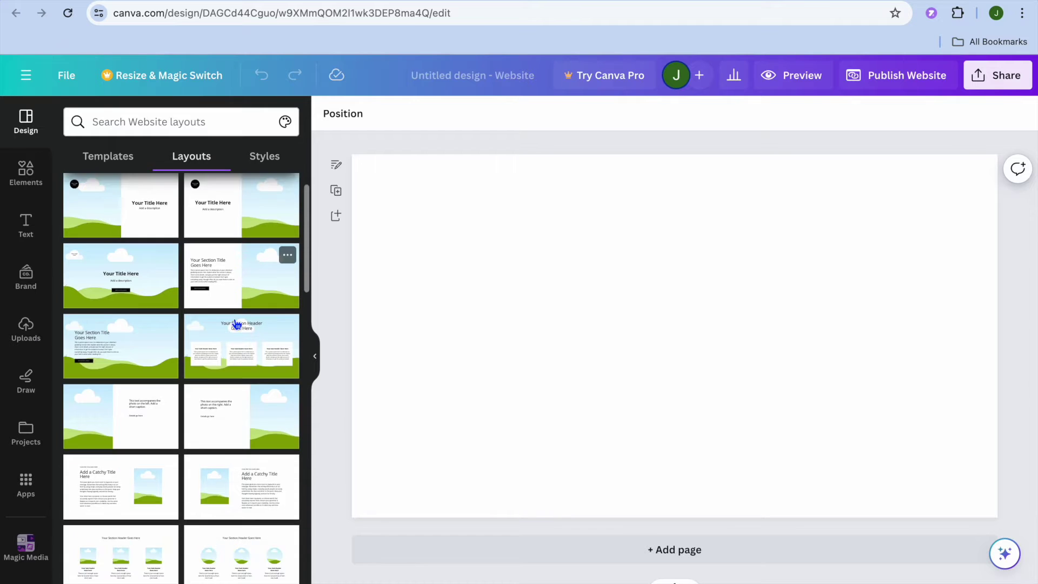
scroll(237, 324, up, 4)
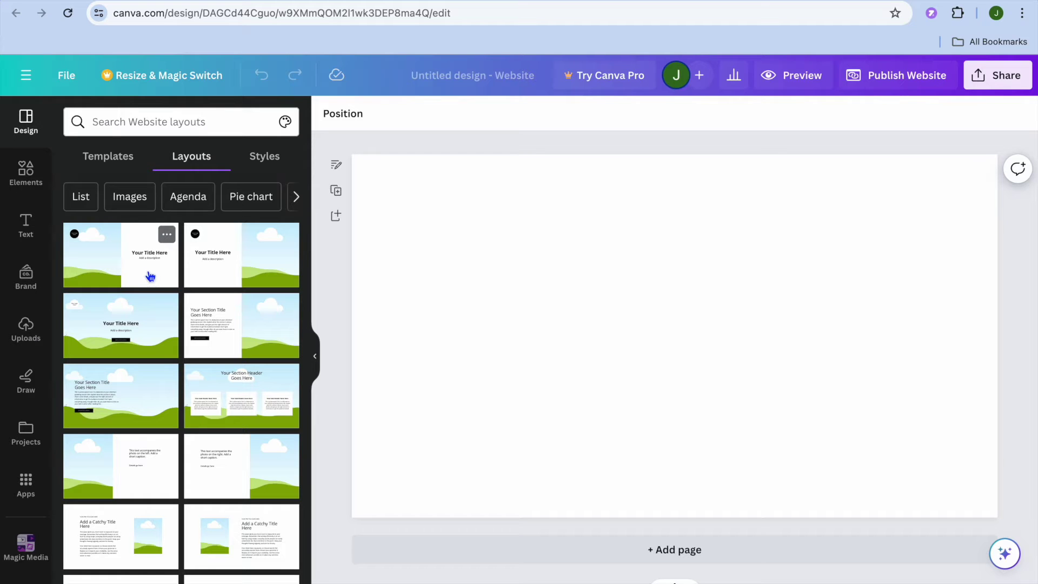
click(132, 328)
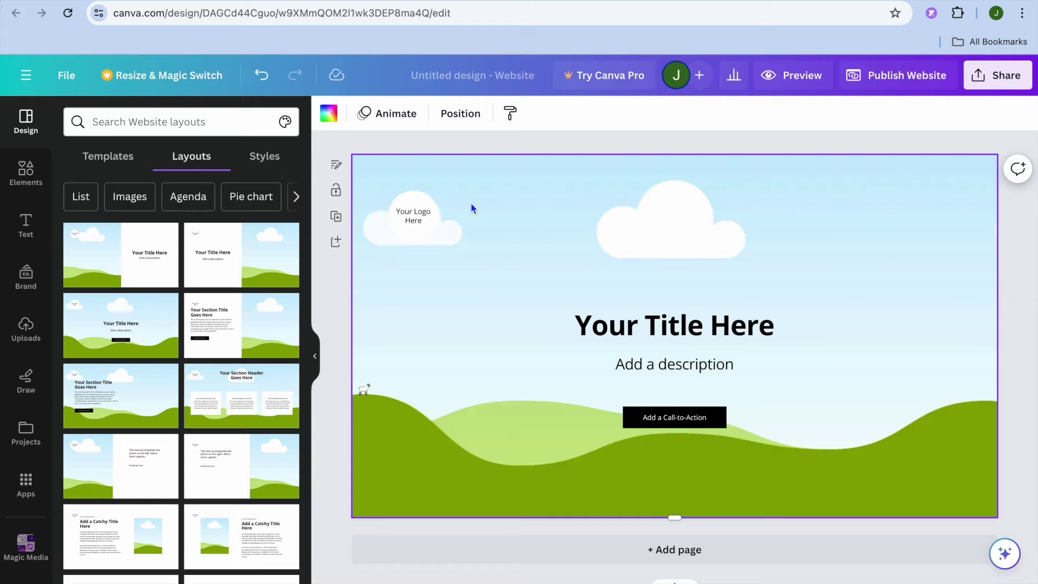
click(26, 174)
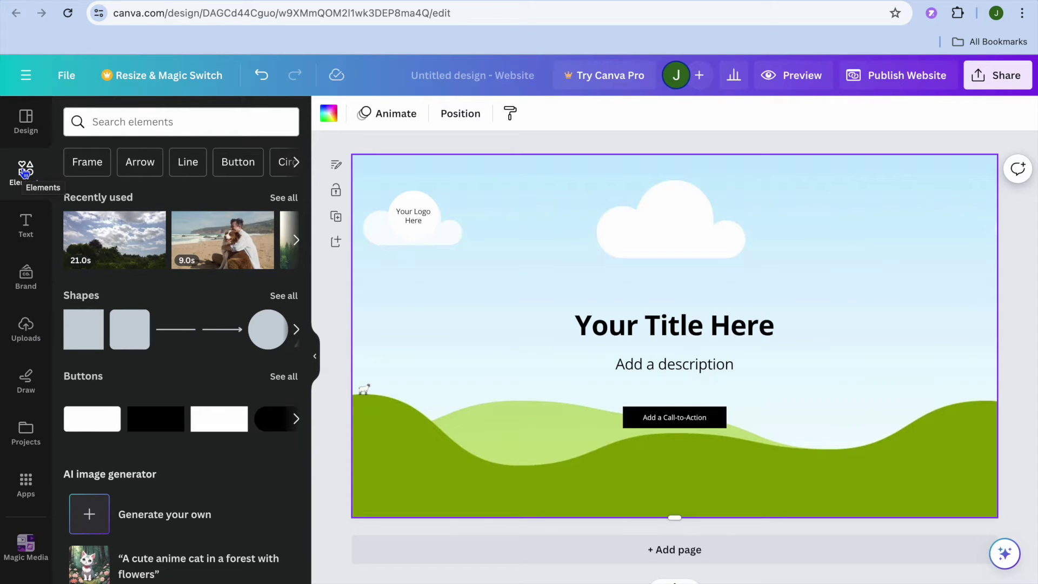
Step: Drag the recently used beach video of a man hugging his dog onto the page background
click(24, 330)
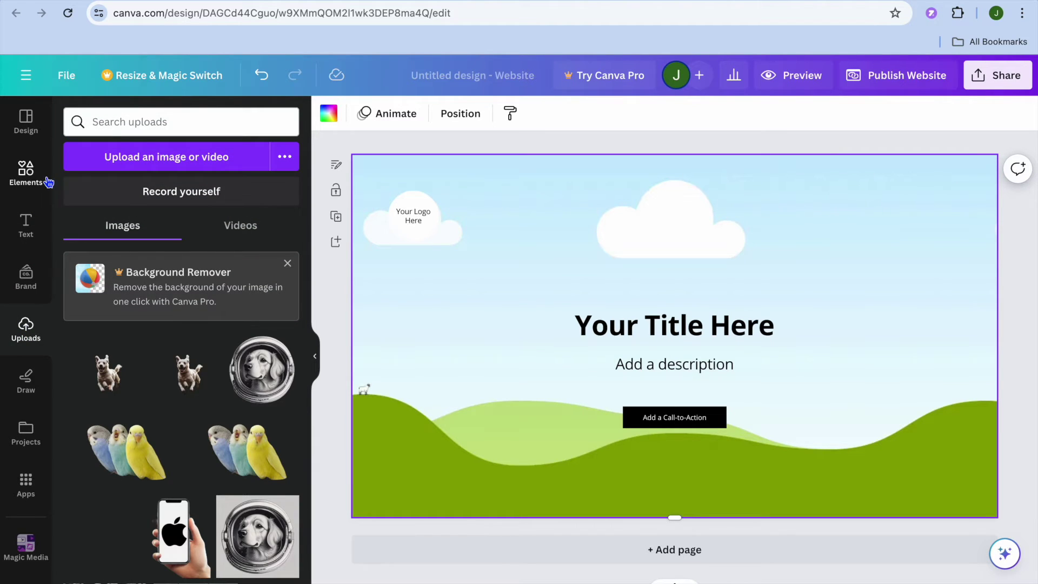
click(30, 175)
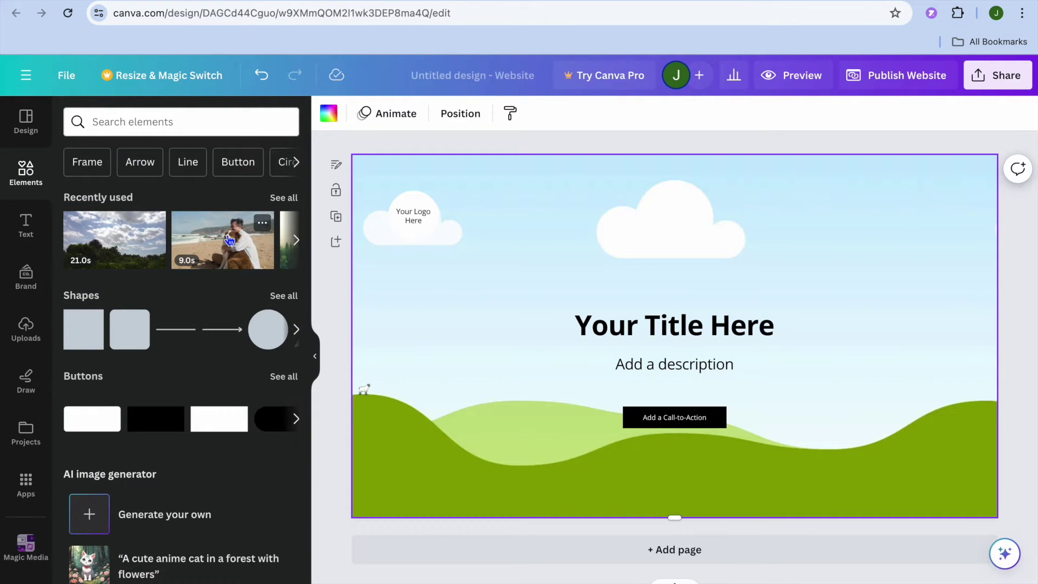
drag(230, 240, 364, 162)
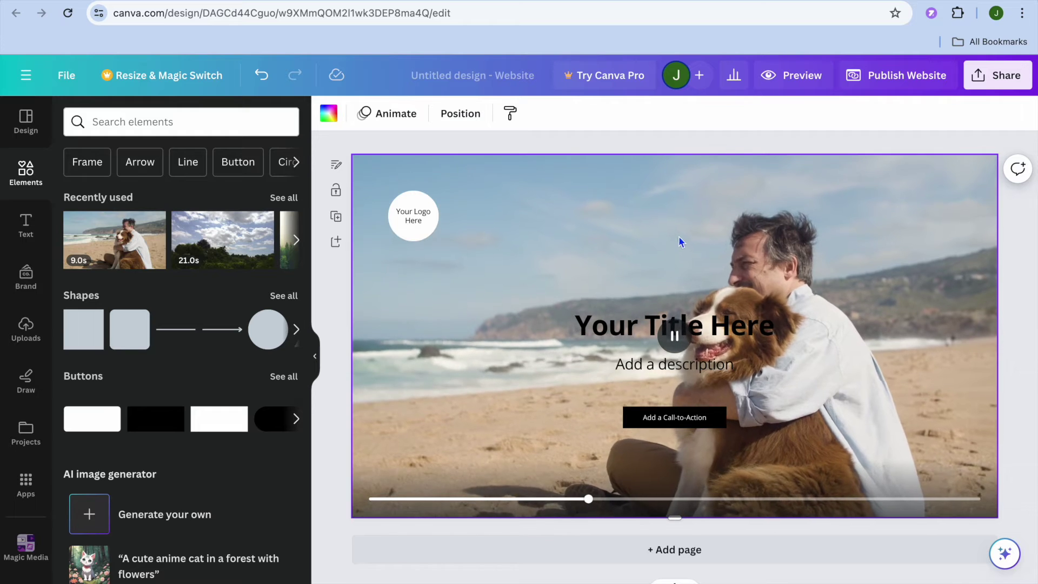
click(678, 237)
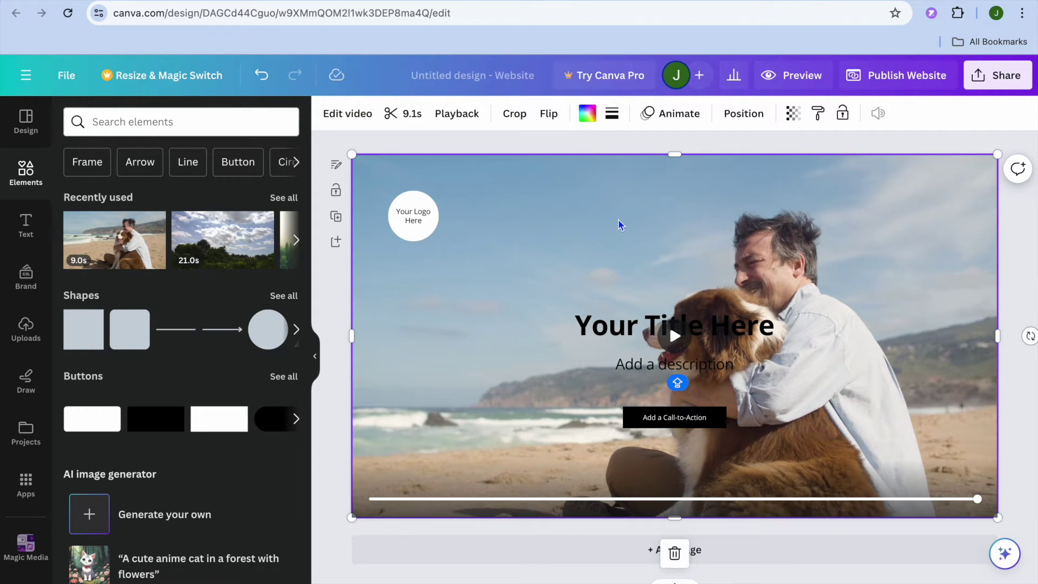
Step: Turn on Play on repeat for the beach video and add a blank second page
click(458, 115)
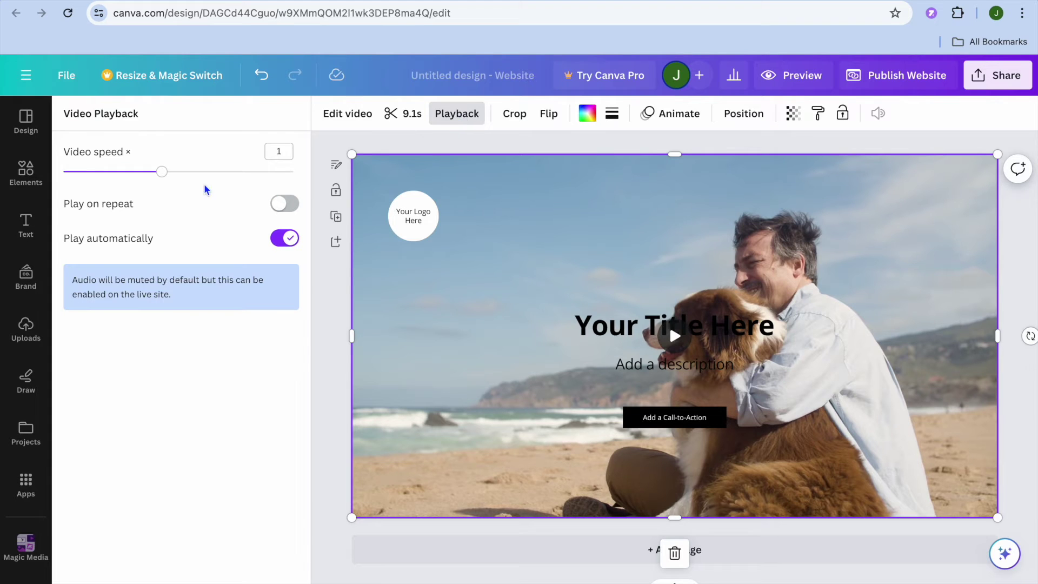
click(285, 204)
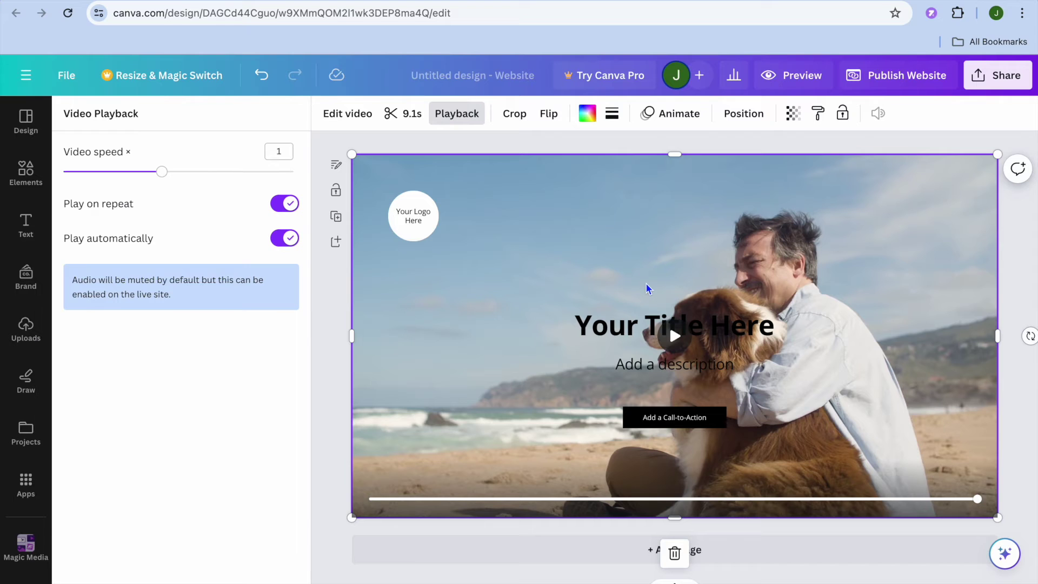
click(746, 330)
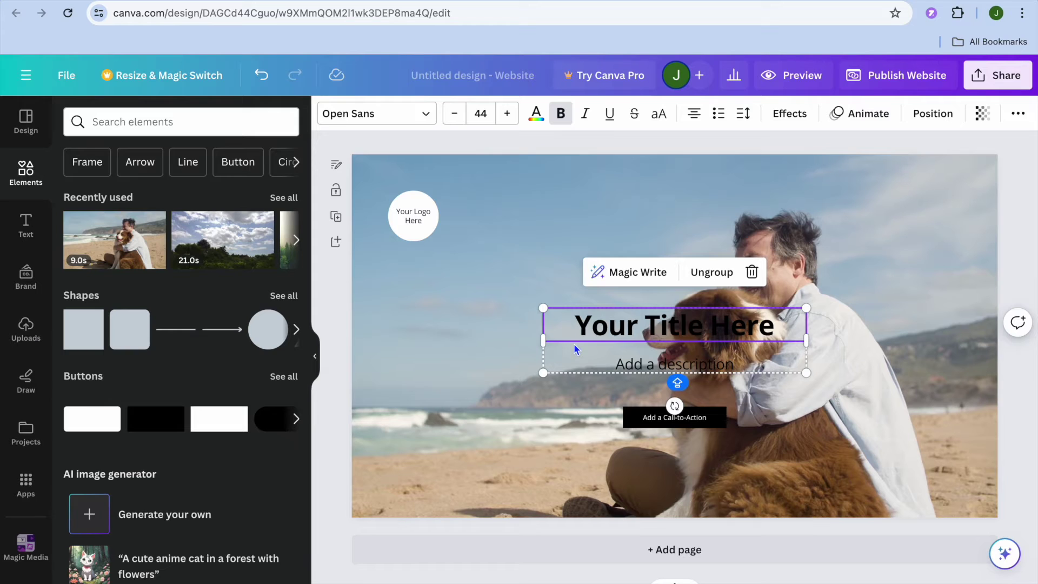
click(550, 203)
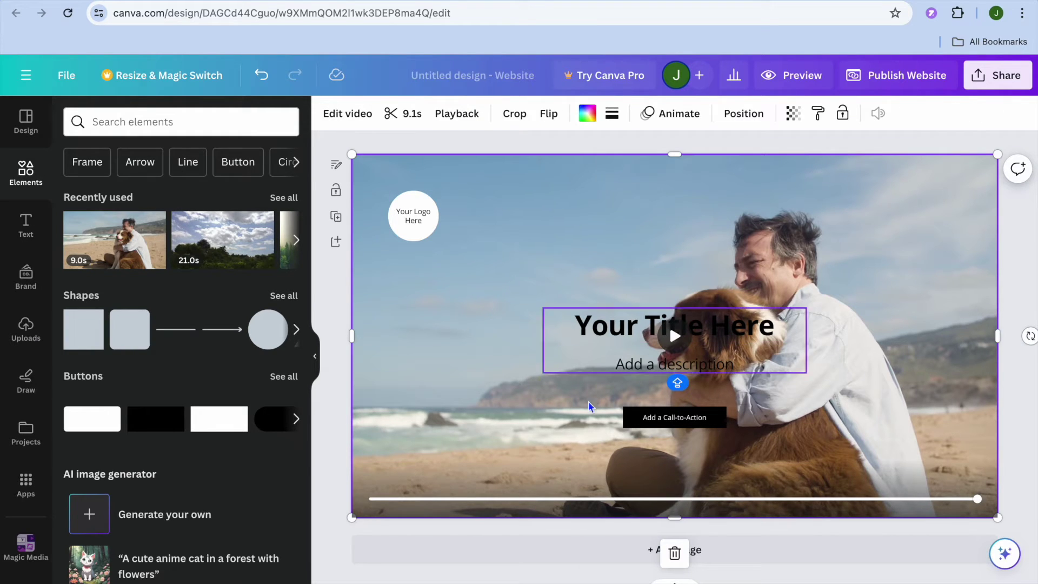
click(513, 553)
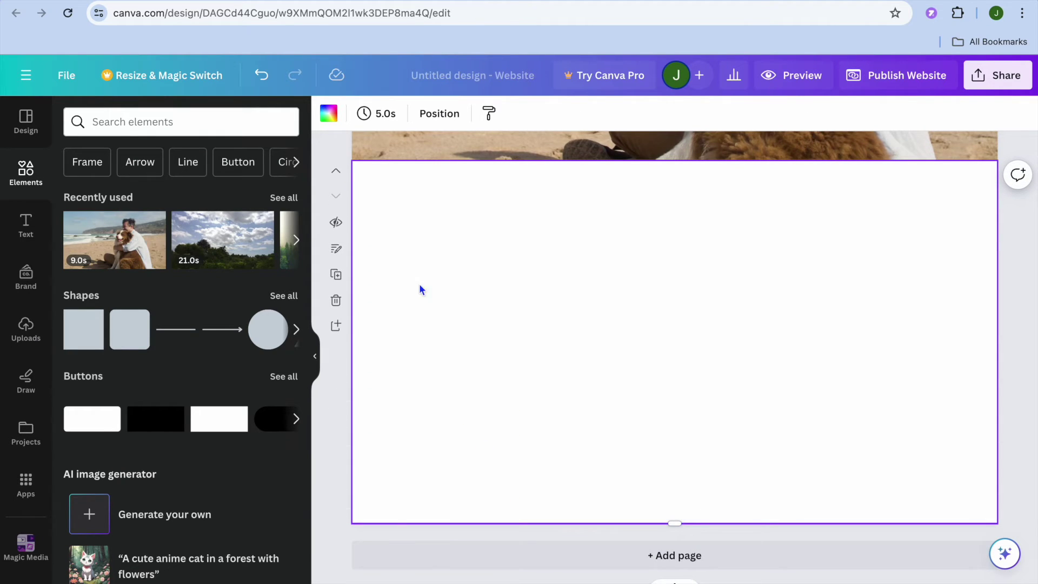
Step: Apply the three-column 'Your Section Header Goes Here' layout to page 2
click(33, 132)
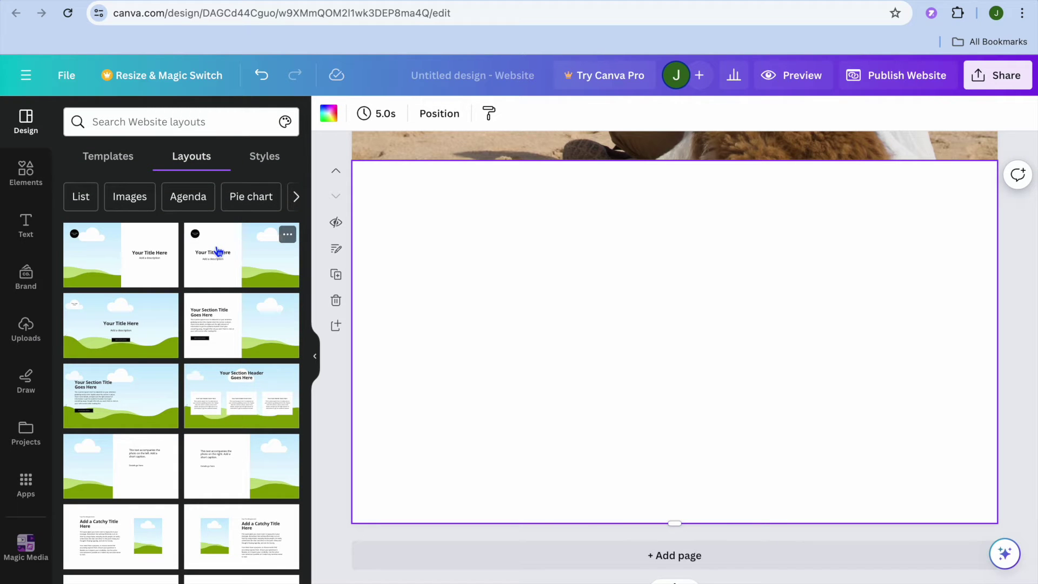
scroll(227, 340, down, 2)
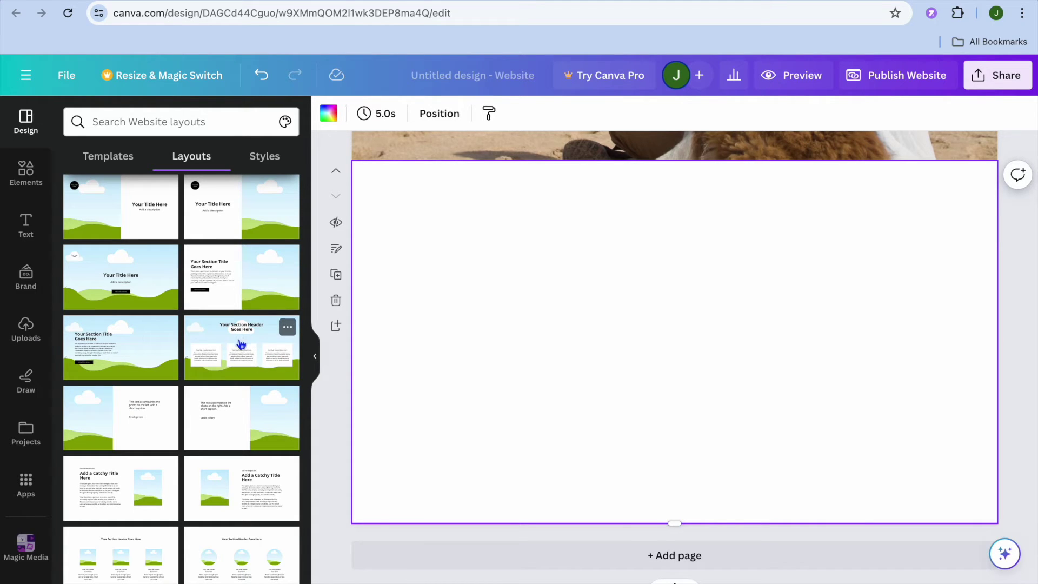
scroll(251, 365, down, 2)
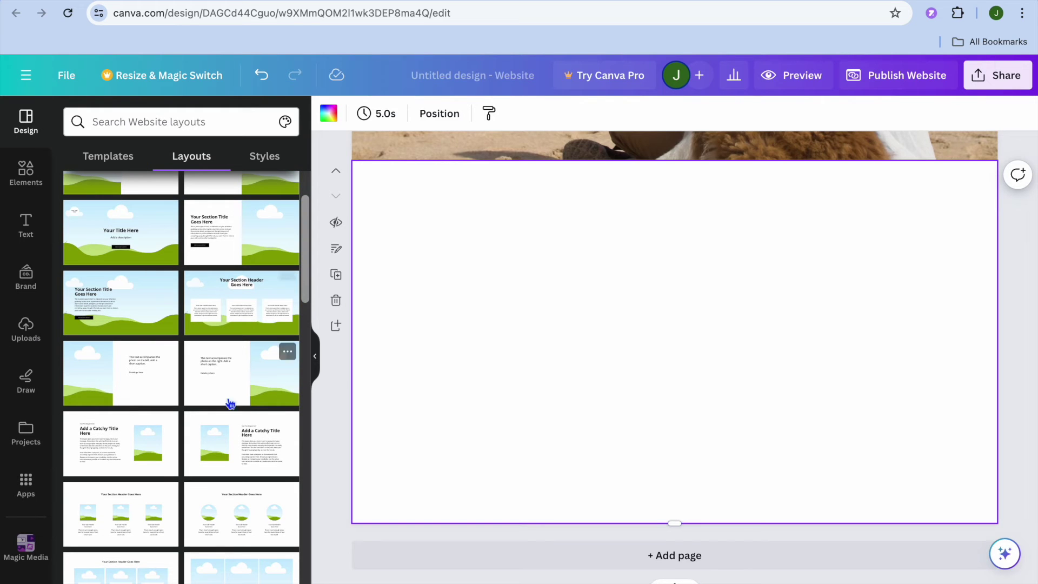
click(121, 518)
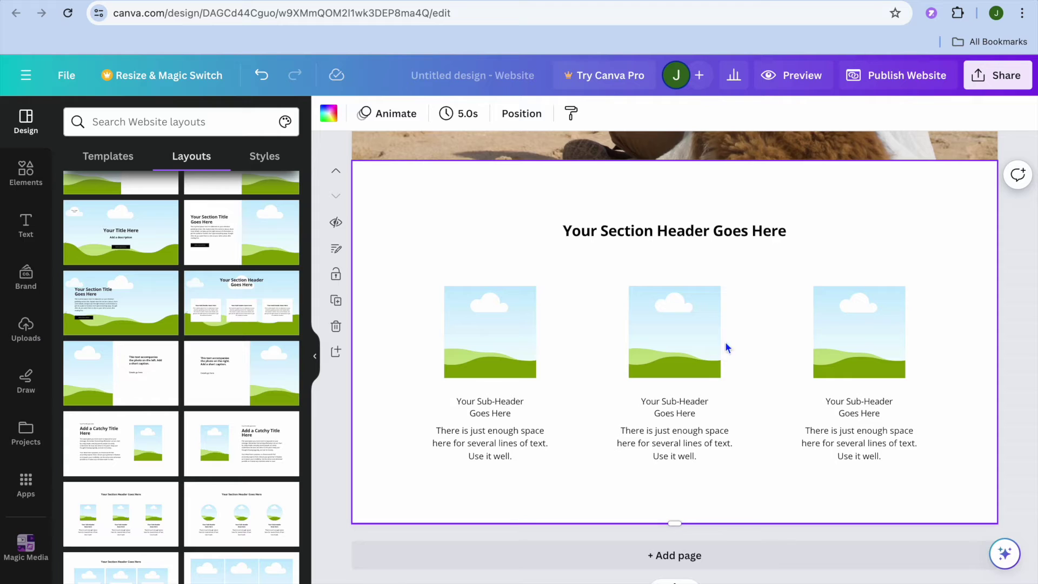
Step: Retype the left column's sub-header as PORTFOLIO, leaving the other columns unchanged
click(482, 409)
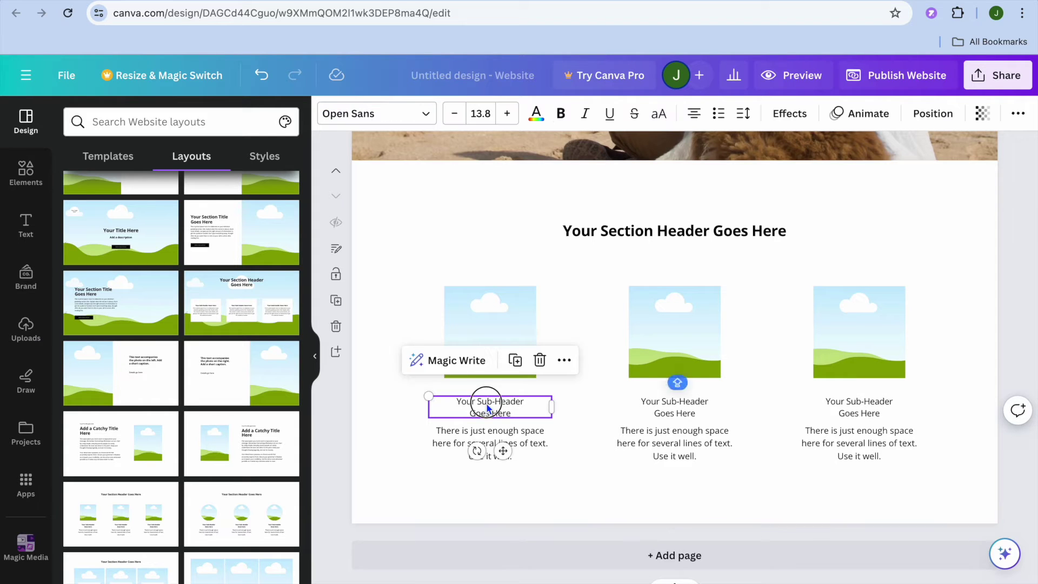
click(482, 410)
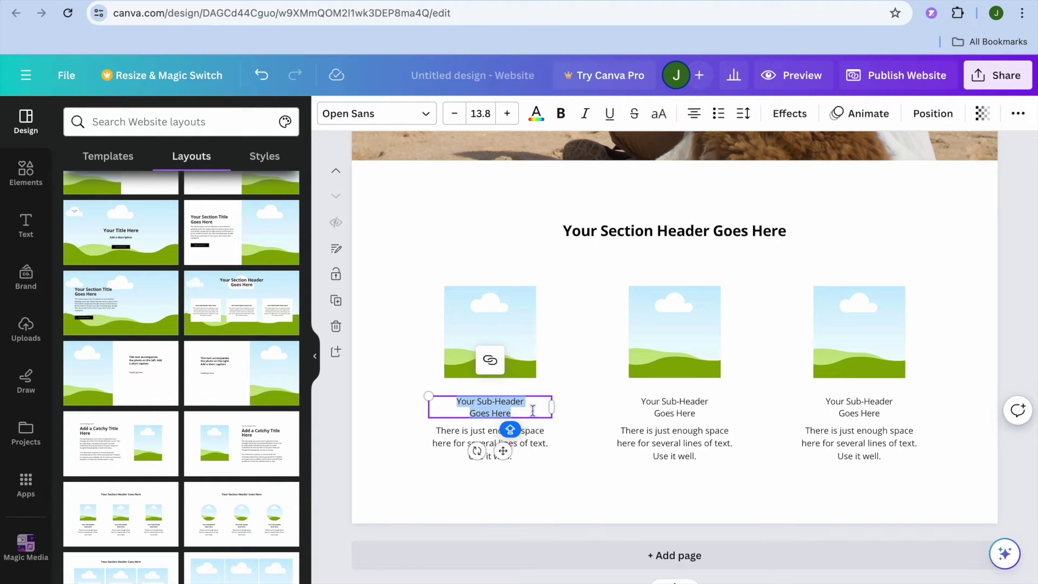
text(P)
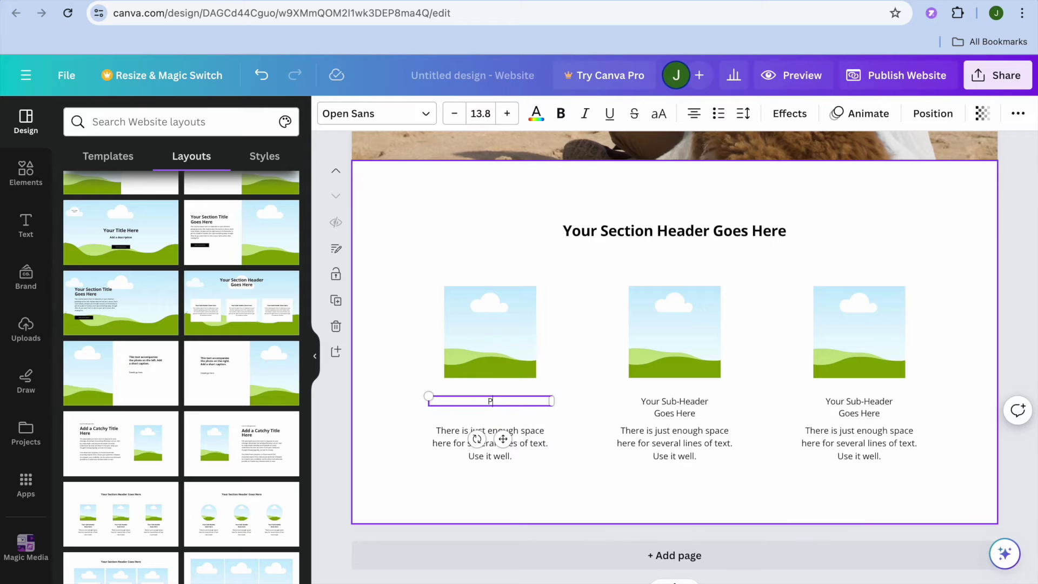
text(ORTFOLIO)
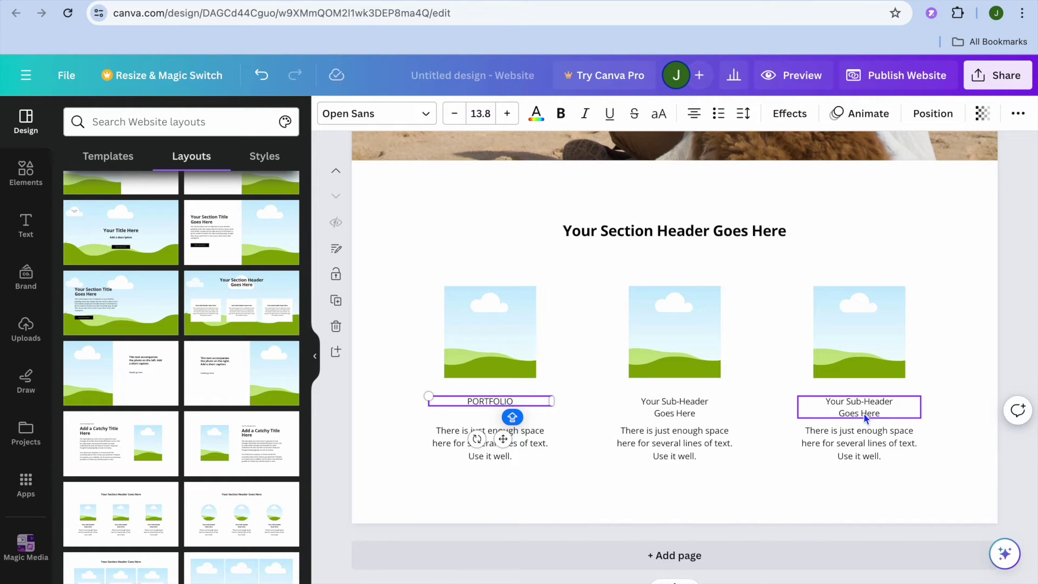
click(537, 453)
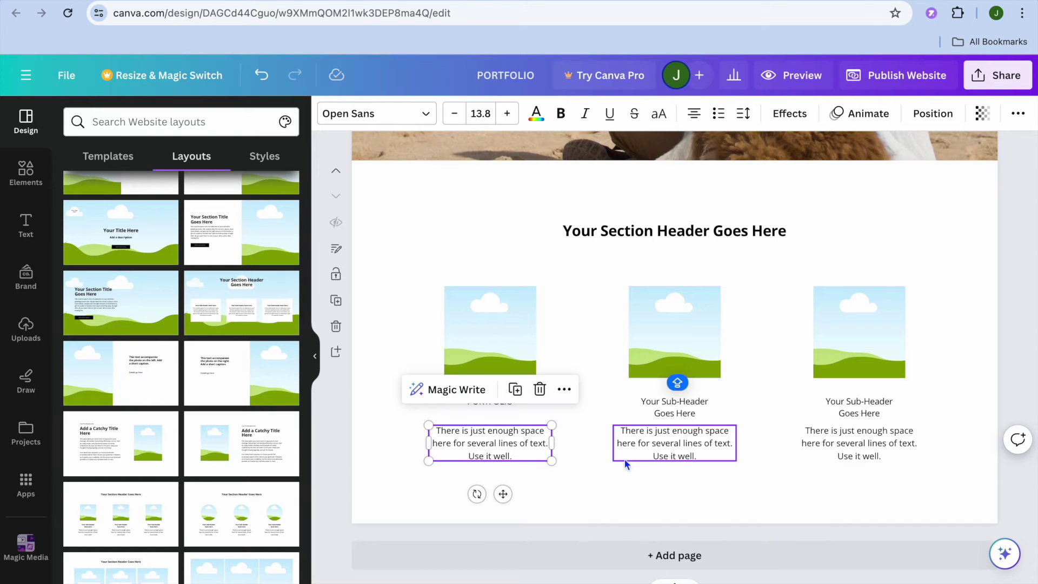
click(638, 444)
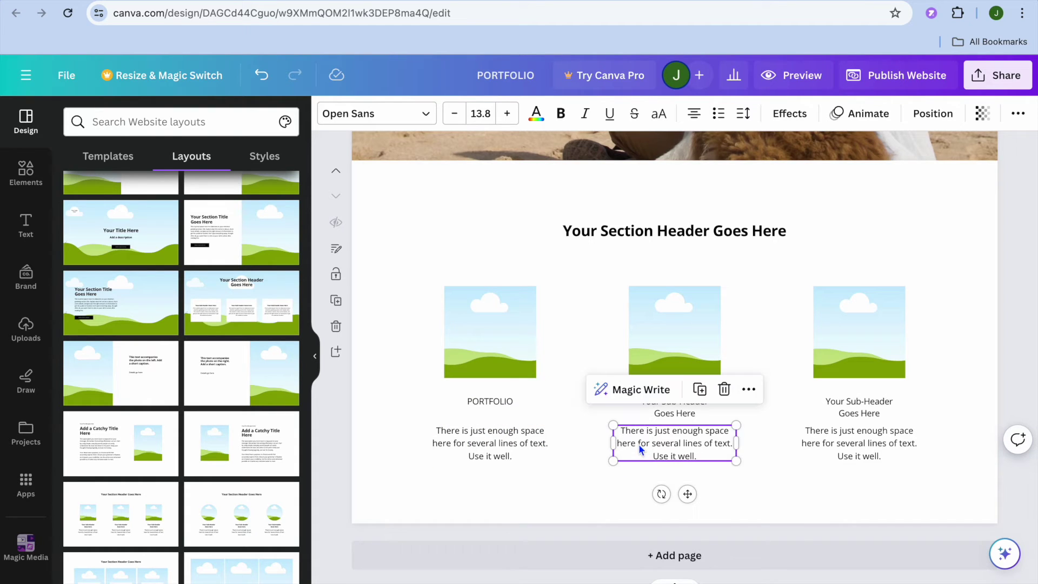
click(836, 453)
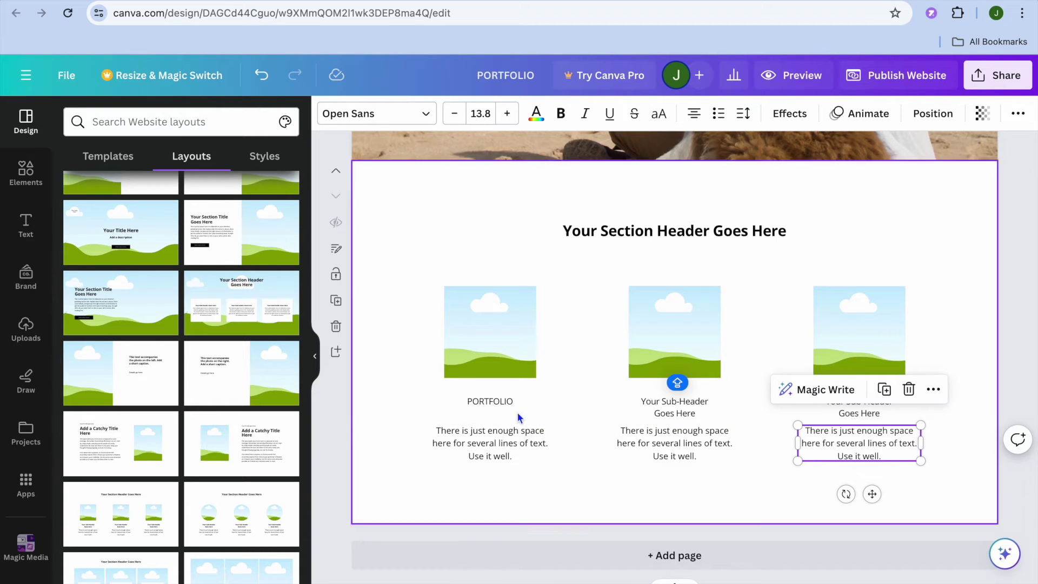
click(500, 333)
Step: Replace the 'Your Section Header Goes Here' heading with PORTFOLIO
click(660, 339)
click(861, 341)
click(691, 229)
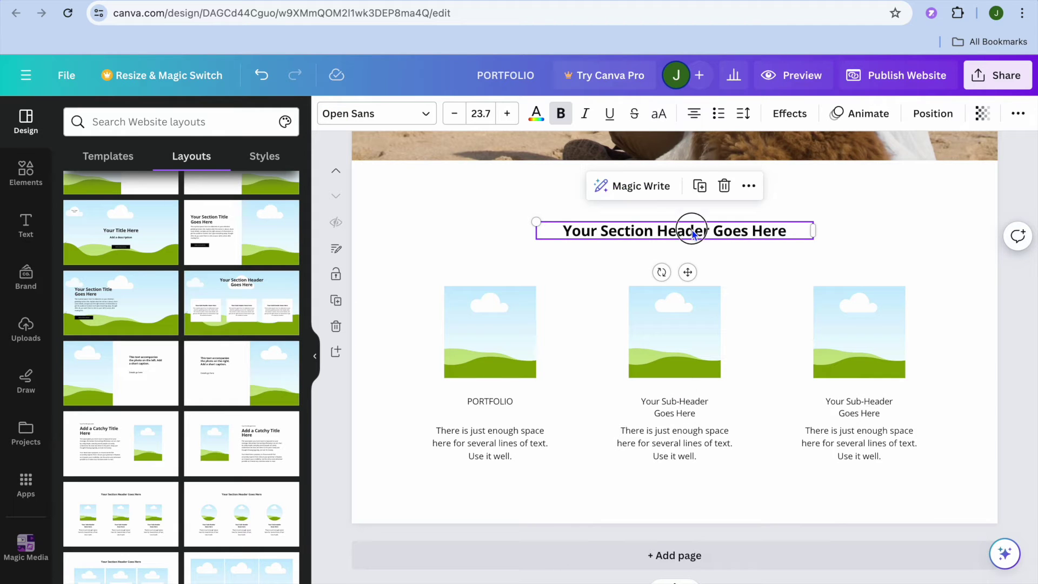
click(692, 228)
text(PO)
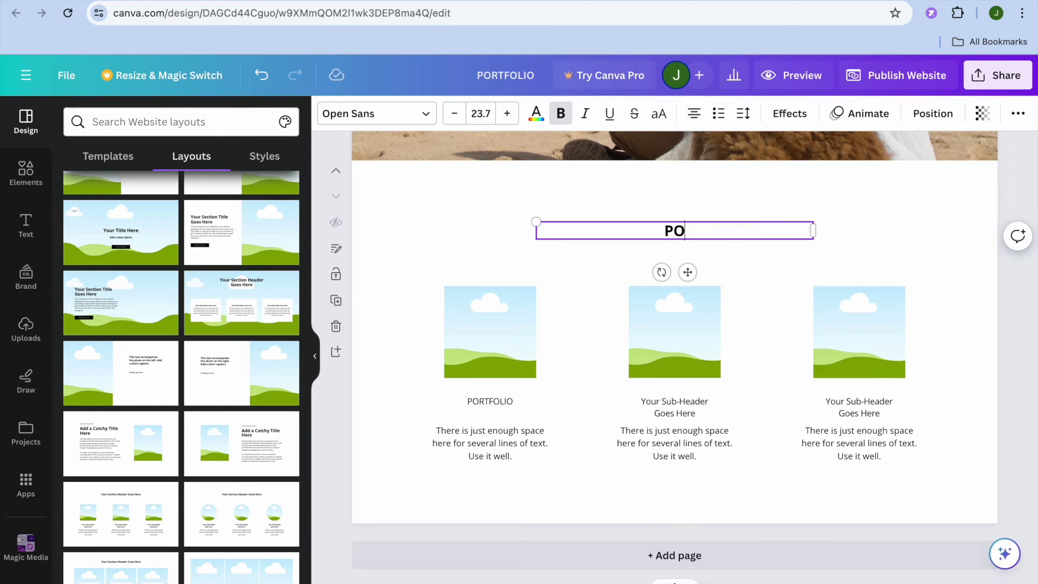
text(RTFOLIO)
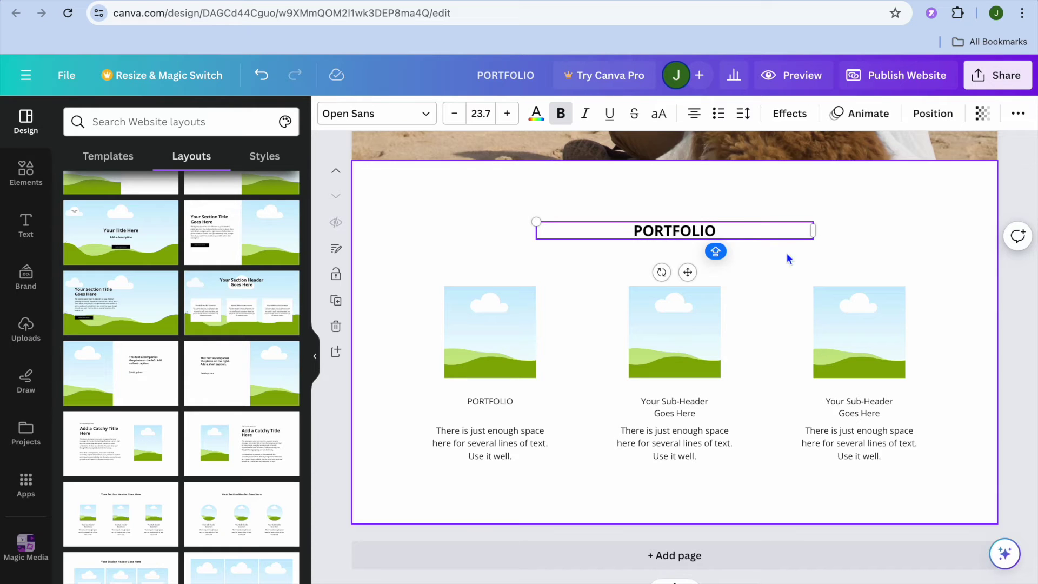
click(787, 386)
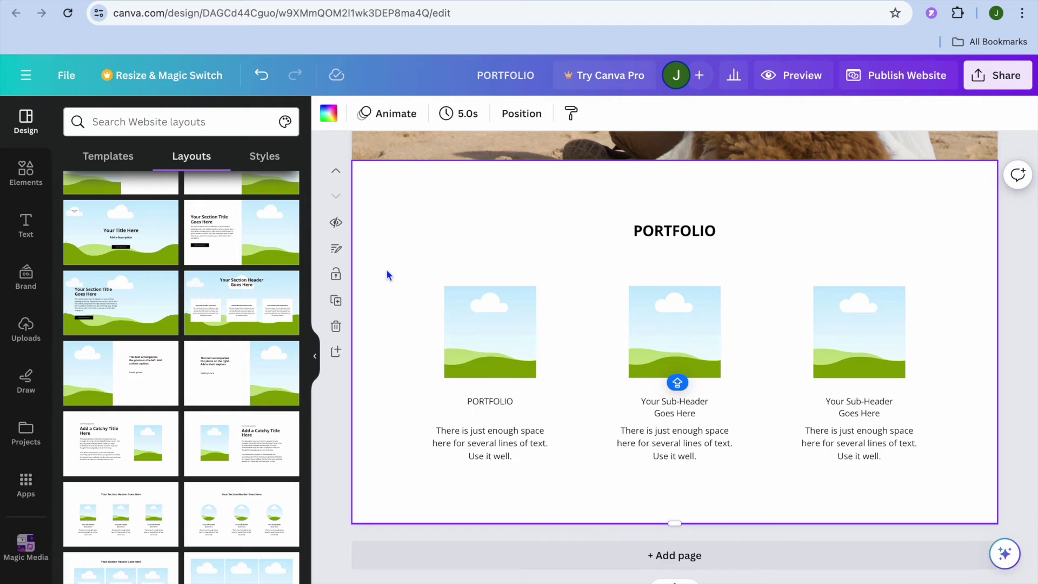
Step: Enter PORTFOLIO as page 2's title in the page notes panel
click(336, 249)
click(149, 115)
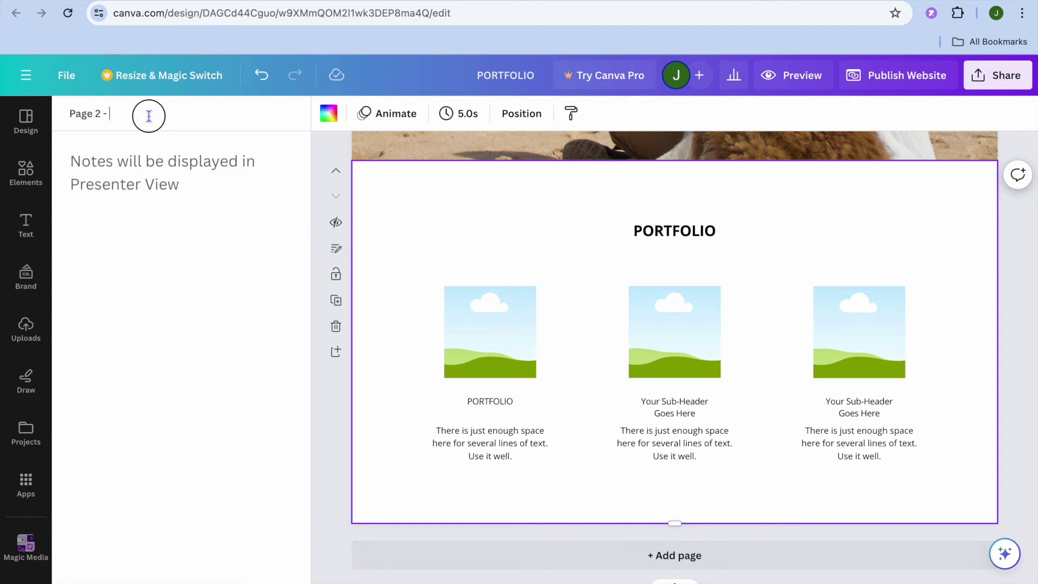
text(PORTFOLIO)
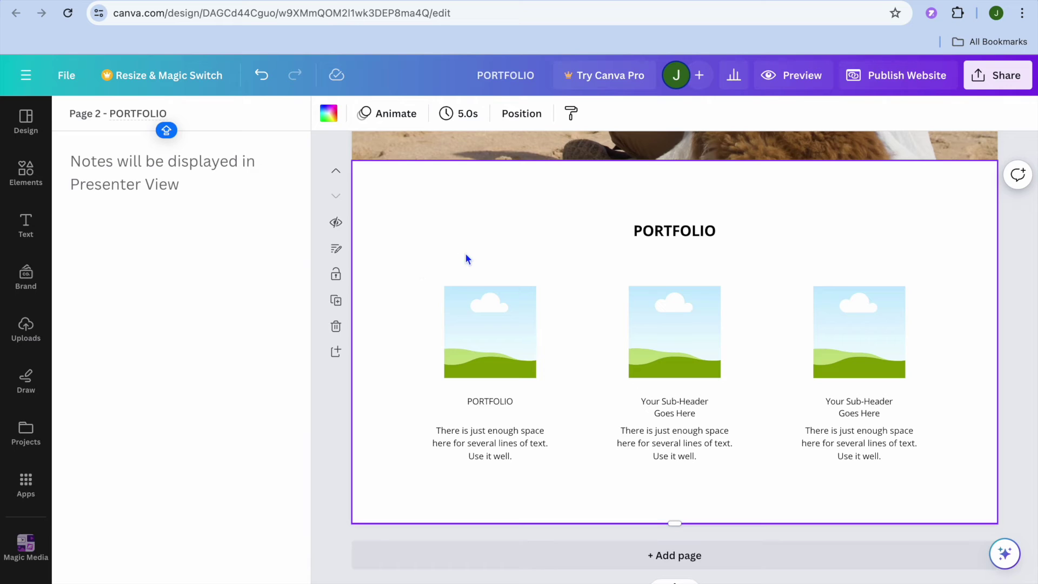
click(510, 405)
Step: Edit the first column's caption to 'PORTFOLIO 1' and add a blank third page
click(515, 403)
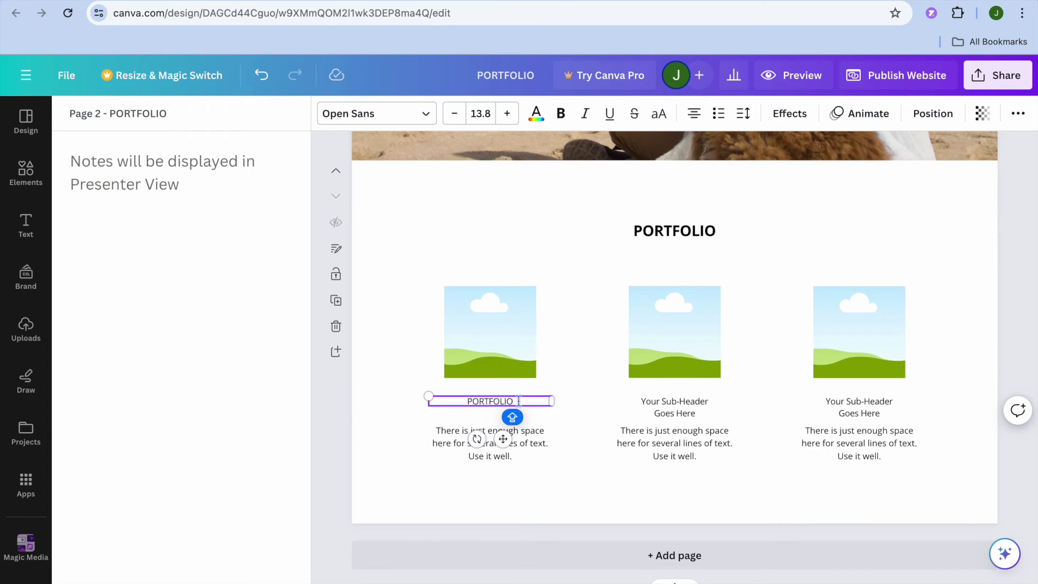
text(B)
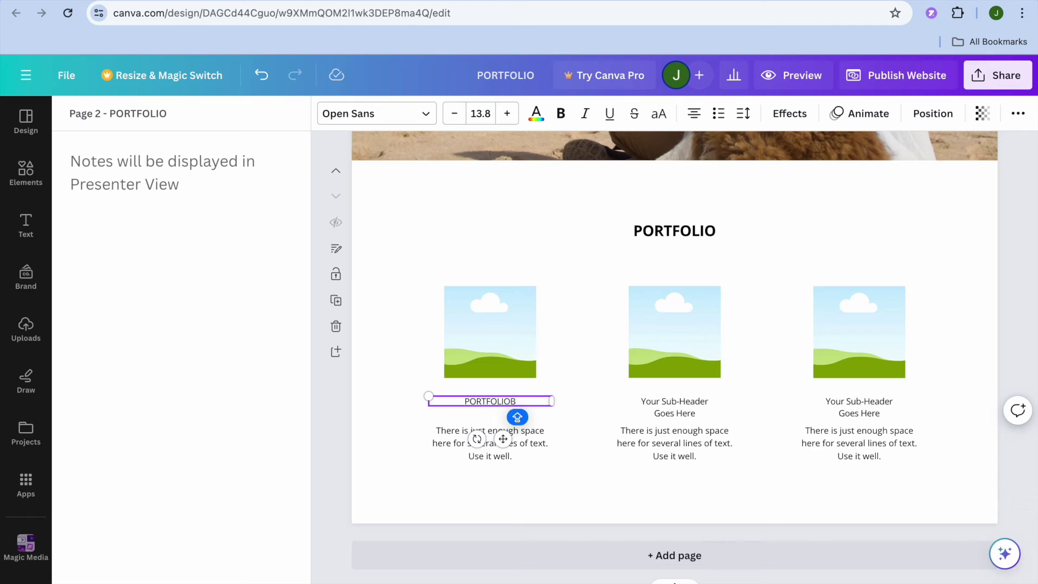
key(Caps_Lock)
text(1)
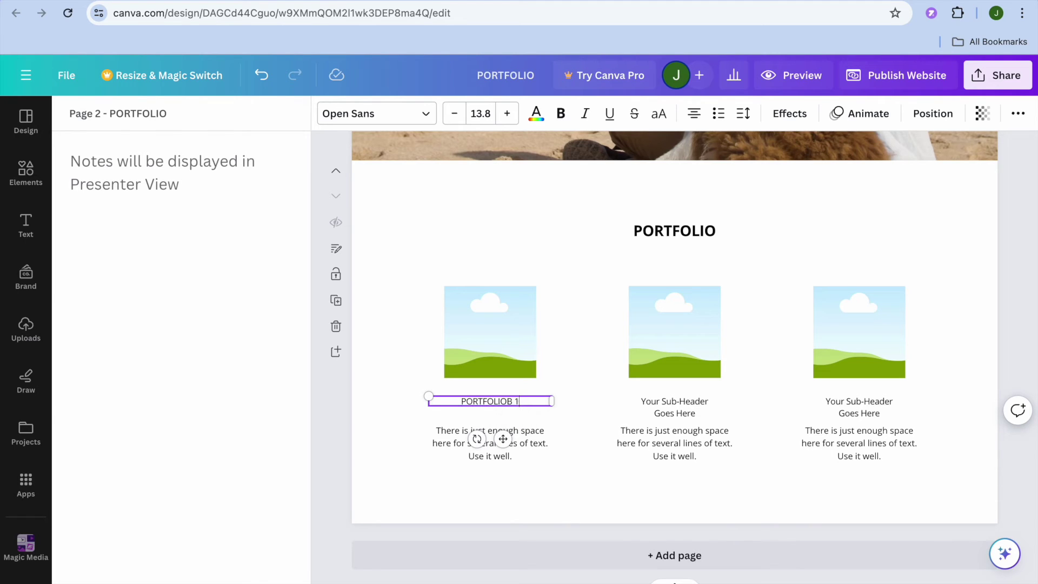
key(BackSpace)
key(BackSpace)
key(BackSpace)
text(1)
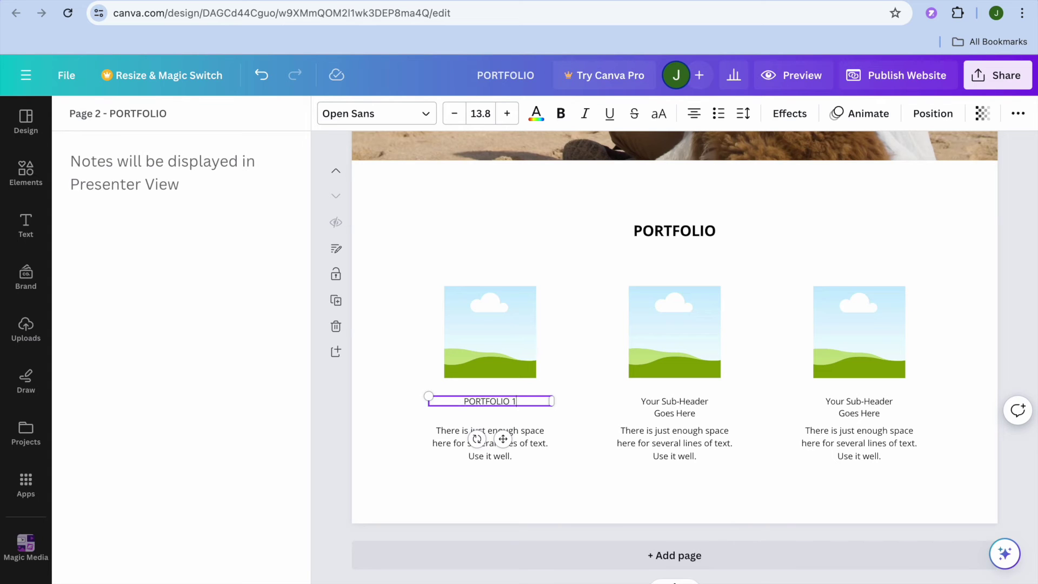
click(608, 559)
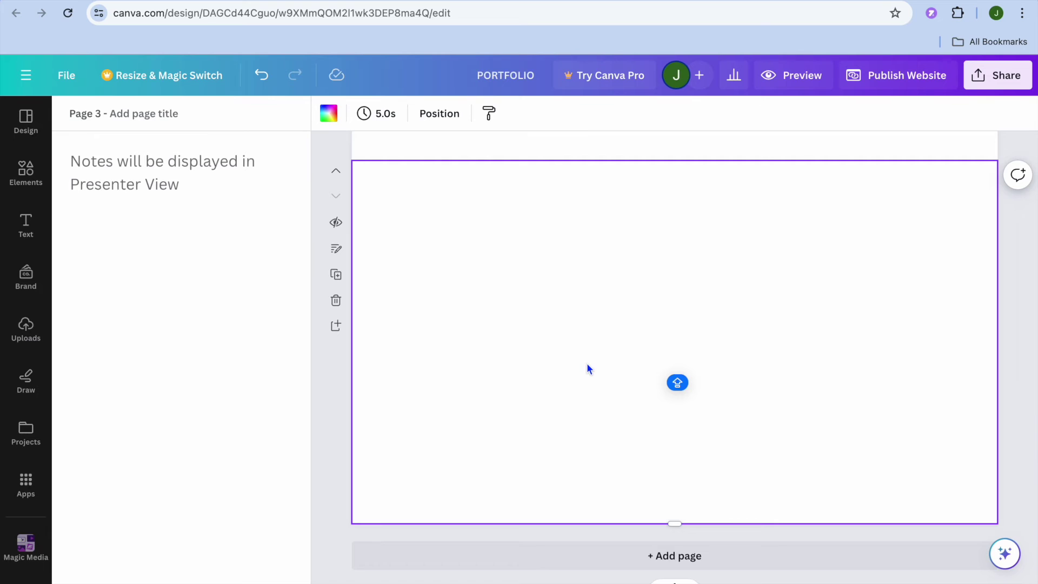
Step: Title the new blank page 3 'PORTFOLIO 1' in its page notes
click(336, 252)
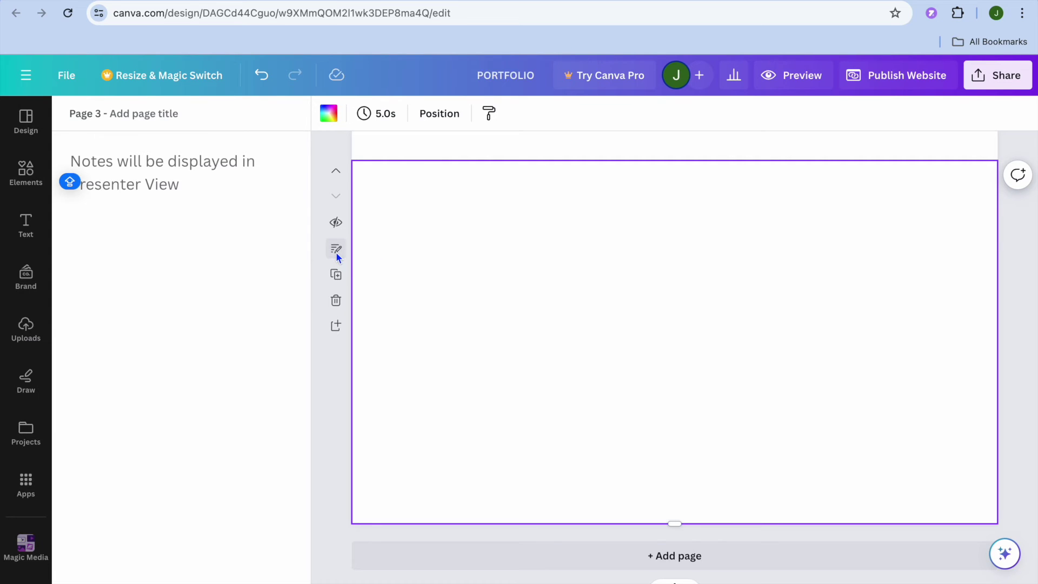
click(159, 117)
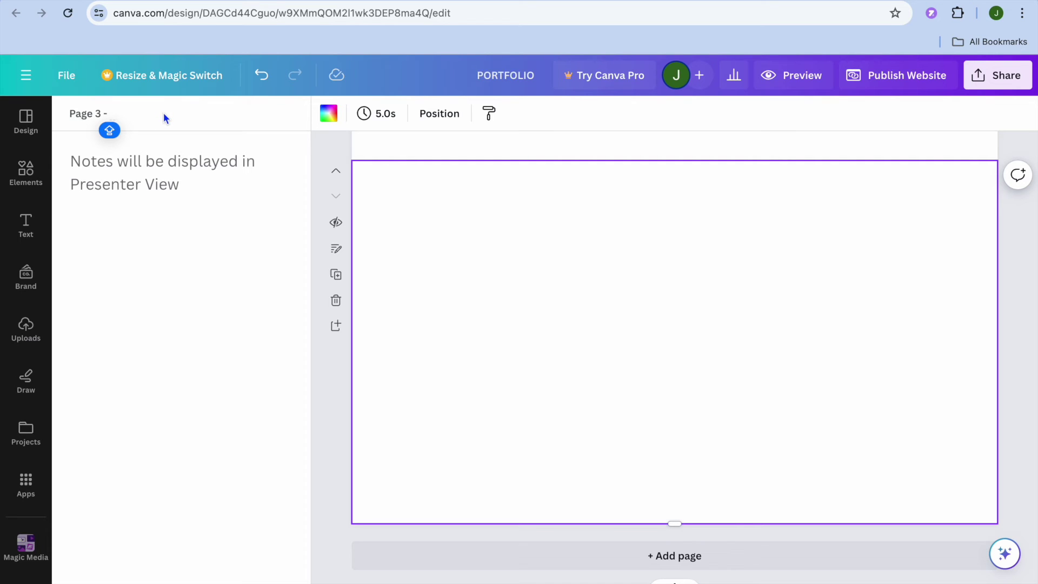
text(PO)
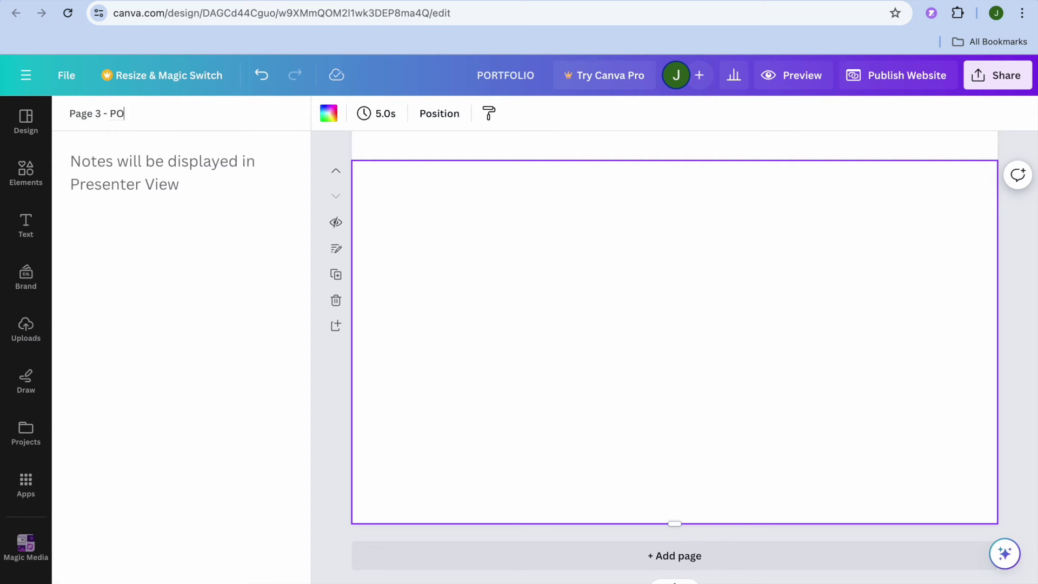
text(RTFOLIO 1)
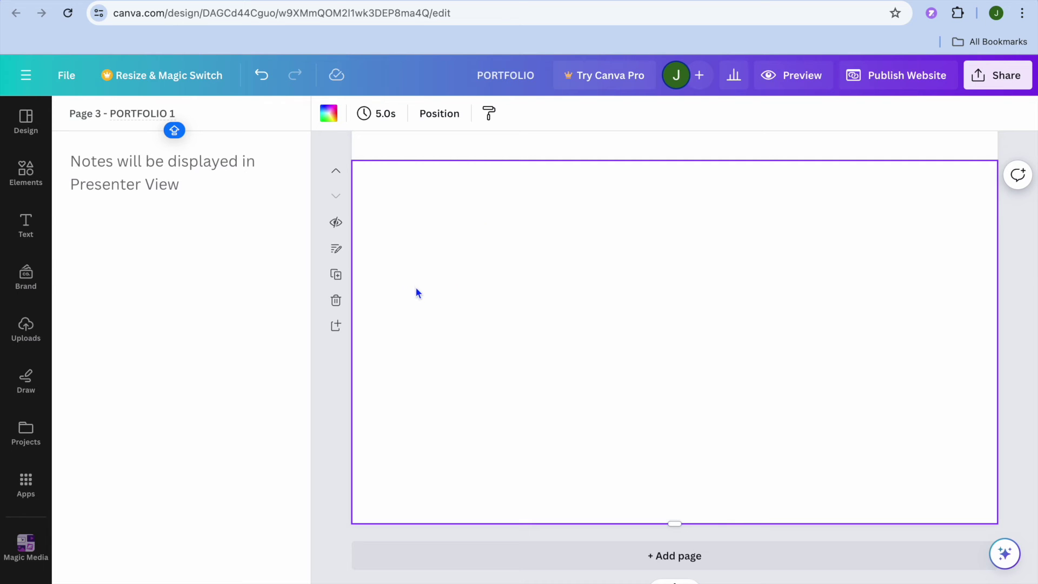
click(28, 131)
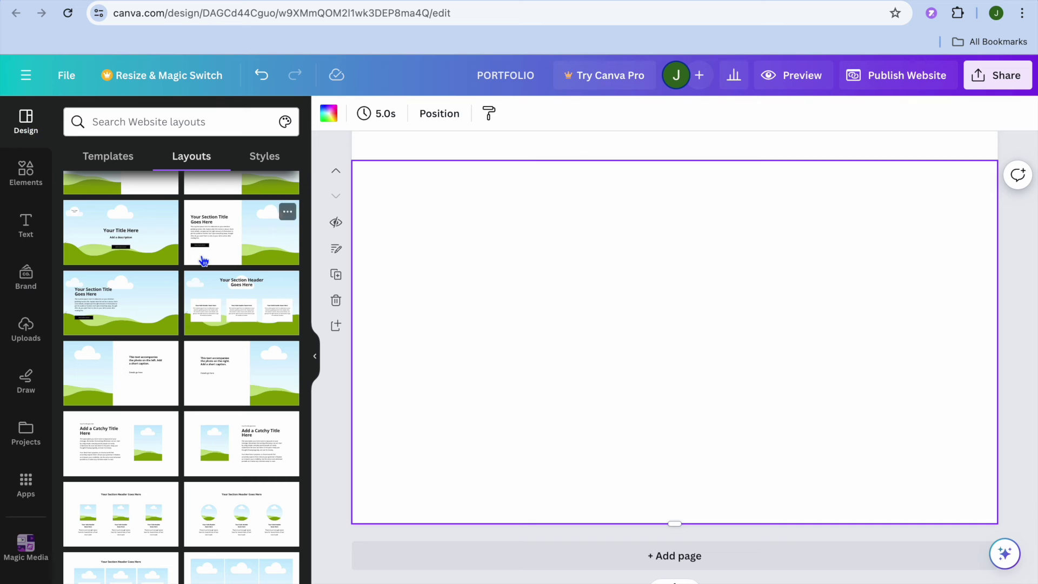
Step: Apply the sky-and-hills image layout with a section header and three text blocks to page 3
scroll(204, 262, up, 5)
scroll(204, 261, down, 10)
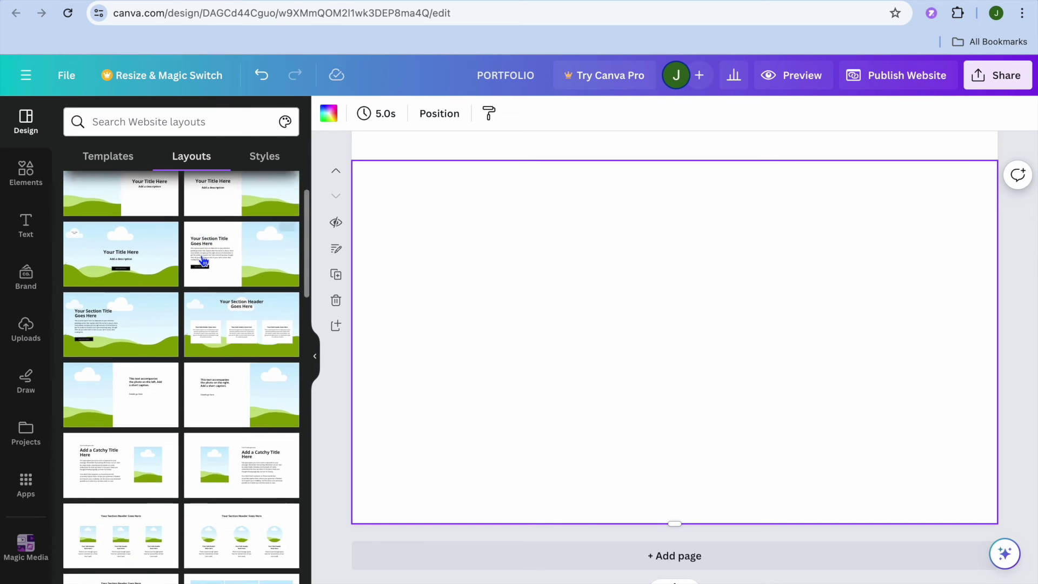
scroll(204, 262, down, 5)
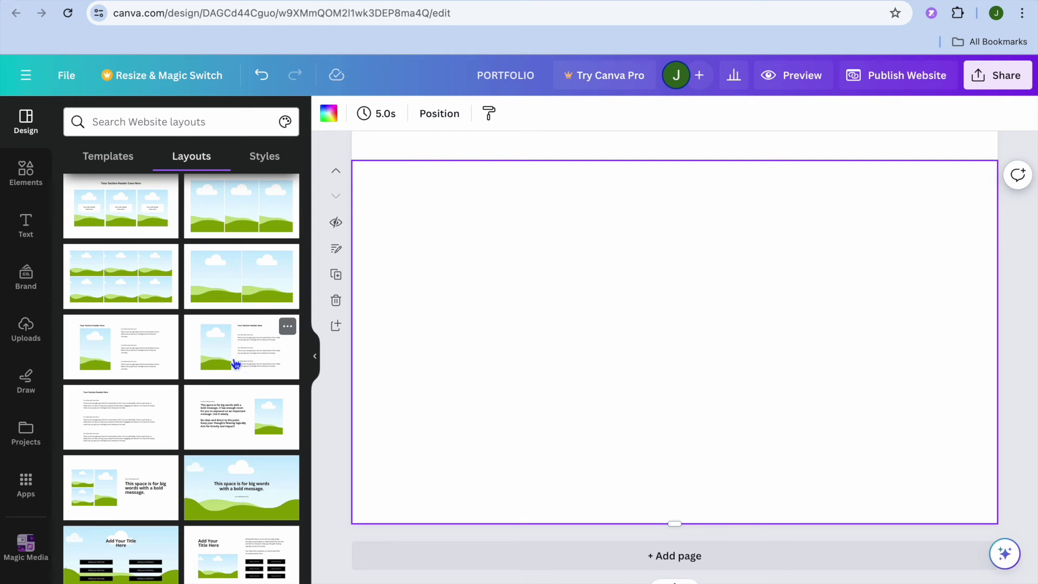
click(226, 352)
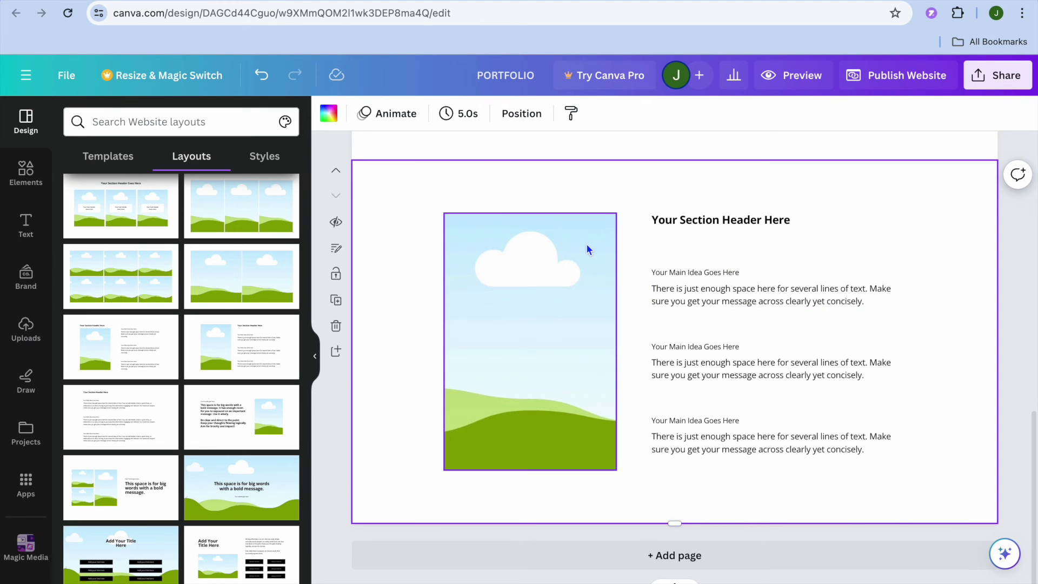
scroll(586, 245, up, 2)
scroll(589, 226, down, 2)
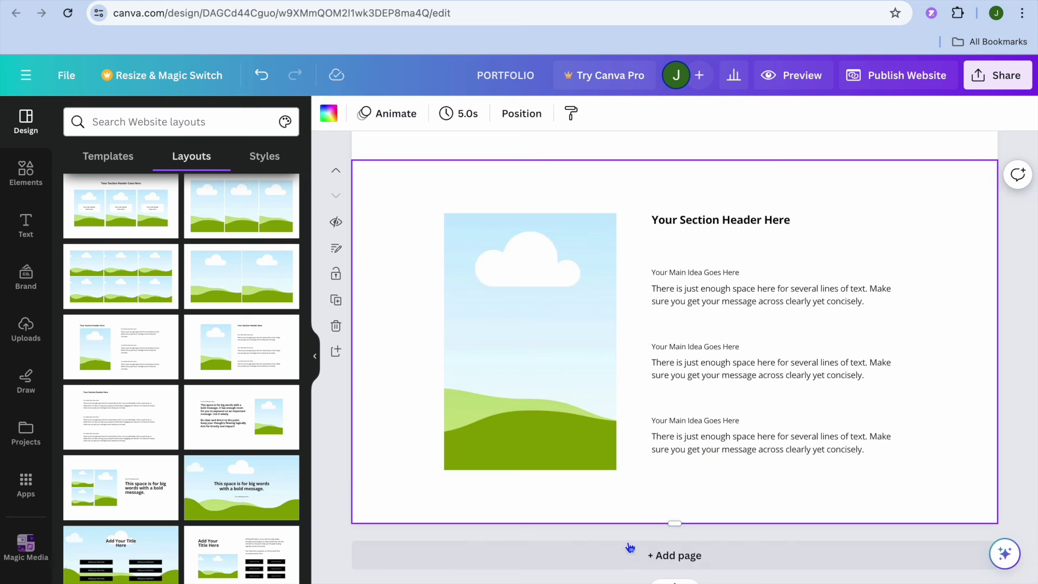
scroll(648, 362, up, 10)
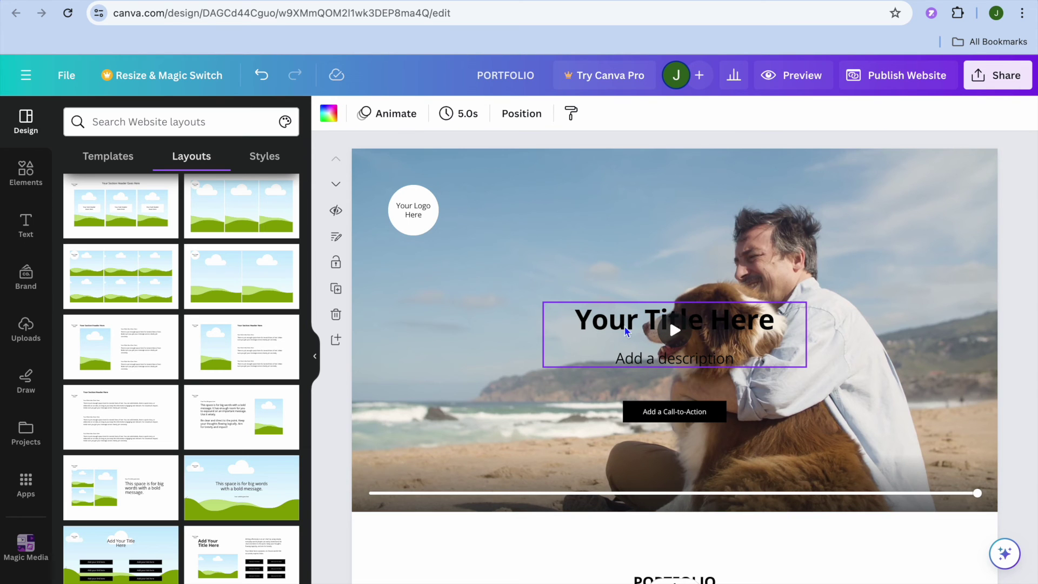
scroll(493, 334, down, 3)
scroll(494, 333, down, 10)
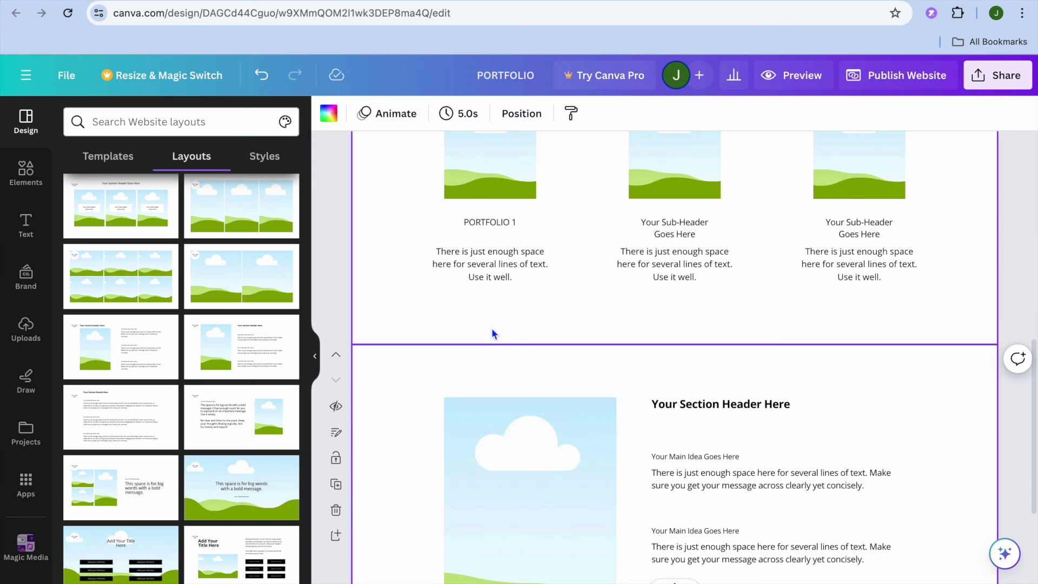
scroll(492, 330, up, 12)
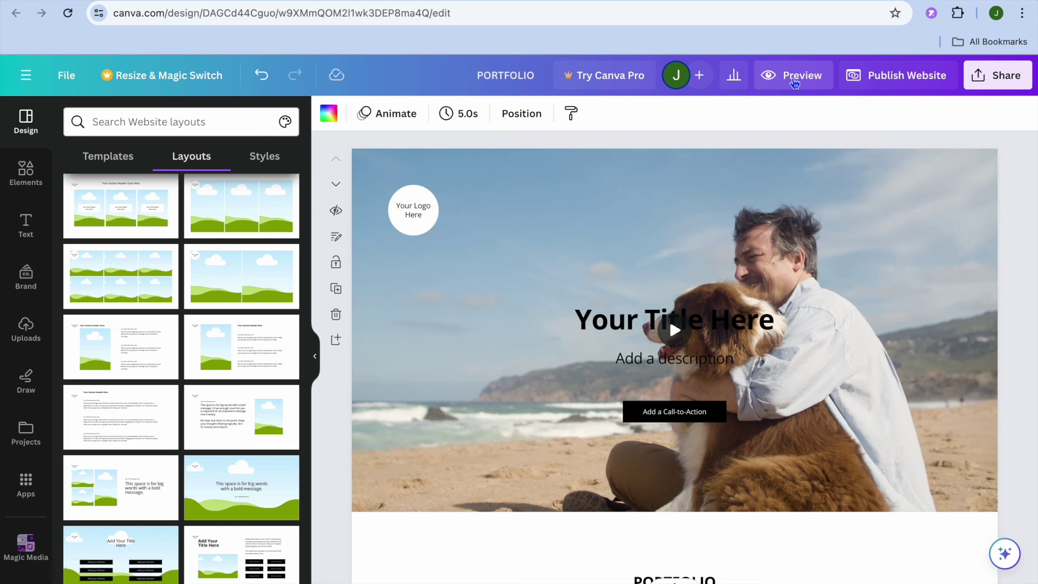
click(793, 80)
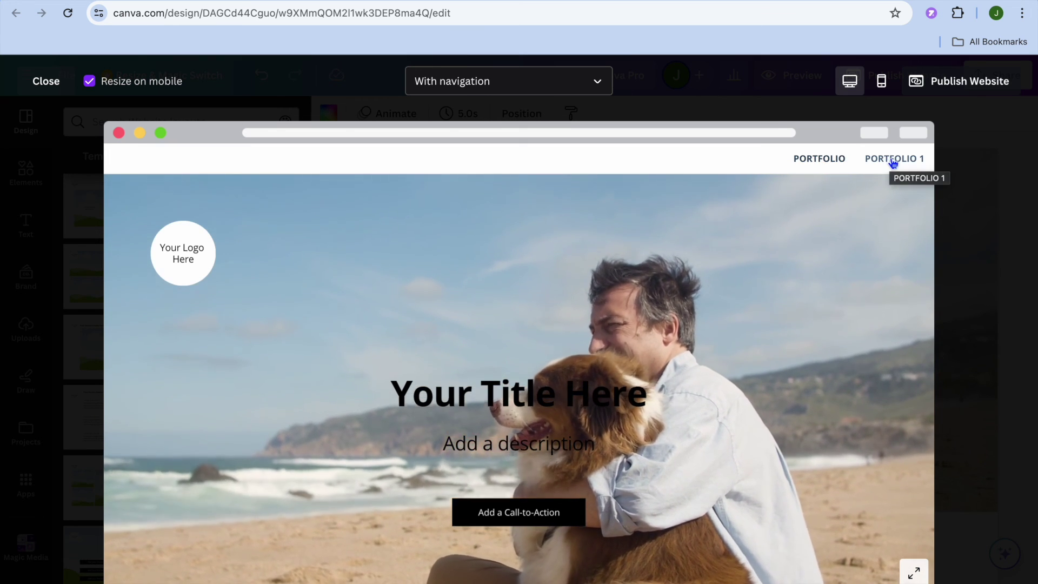
Step: Jump to the PORTFOLIO section using the preview's navigation link
click(811, 160)
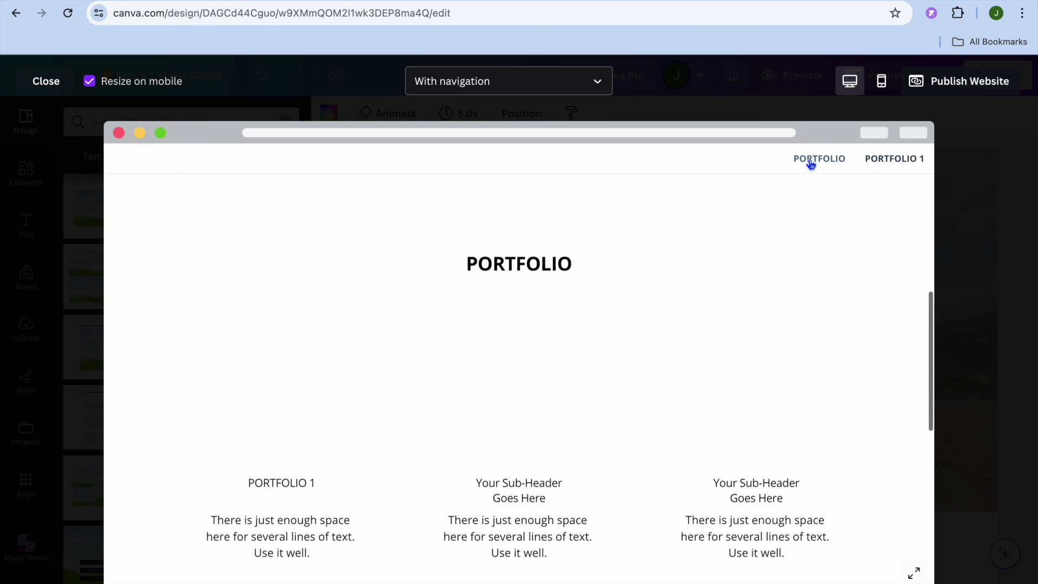